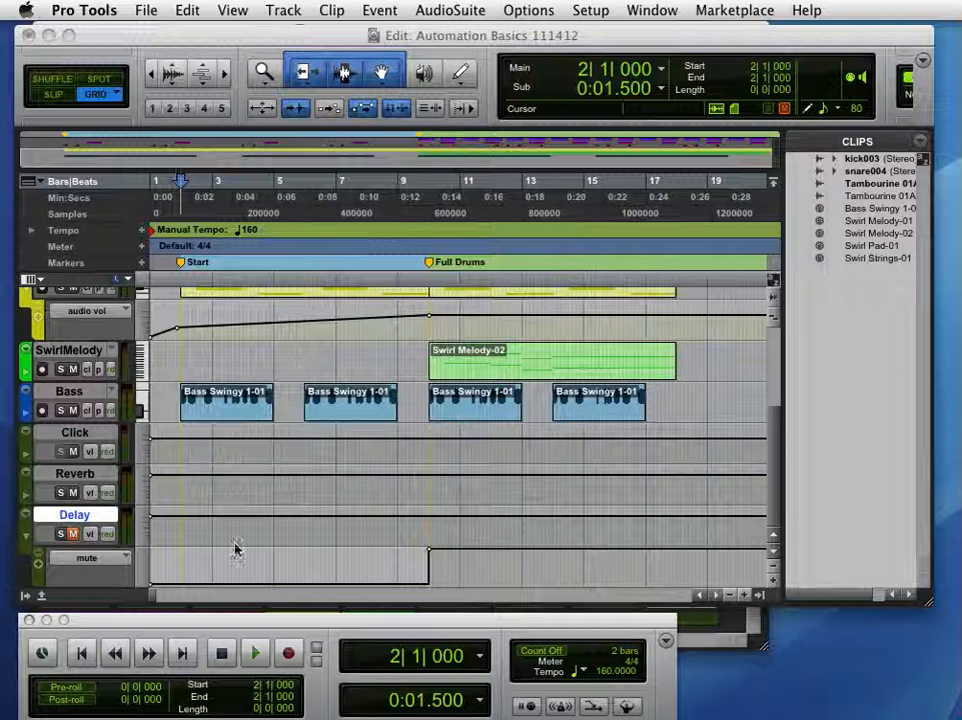
- Play the session from bar 2 and watch the pan, volume and mute automation move in the Mix window, then stop playback
{"action": "scroll", "coordinate": [250, 545], "scroll_direction": "up", "scroll_amount": 5}
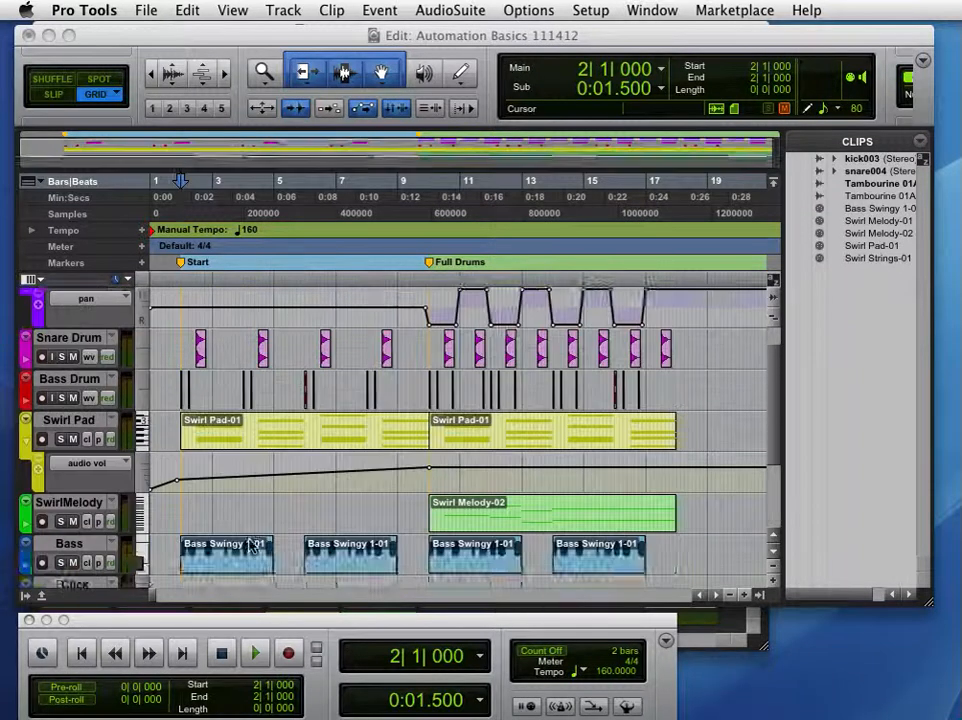
{"action": "left_click", "coordinate": [449, 33]}
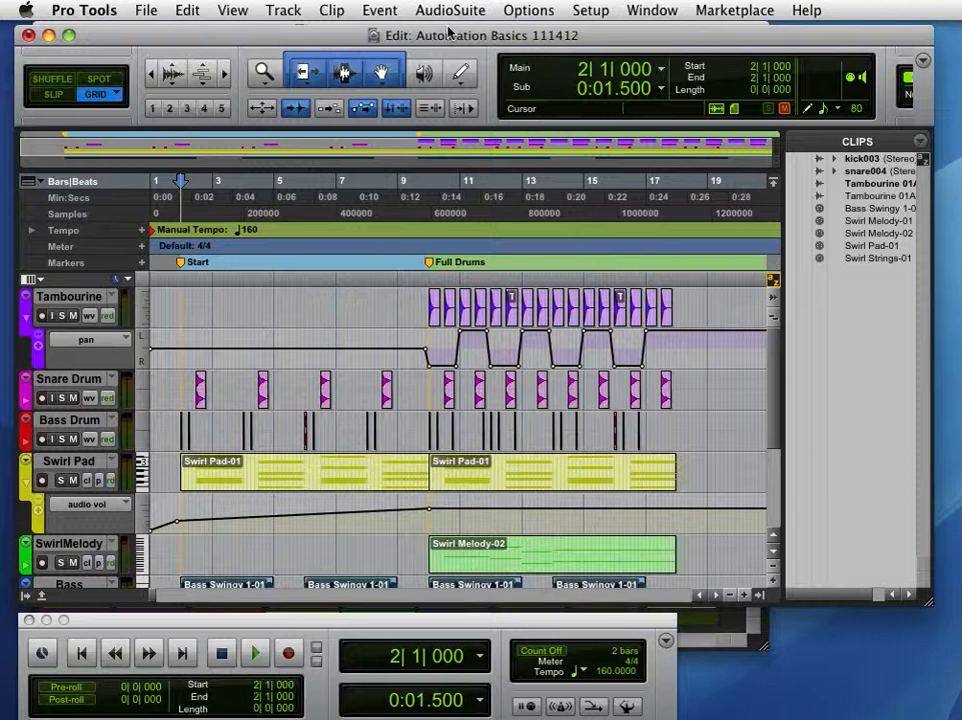
{"action": "key", "text": "space"}
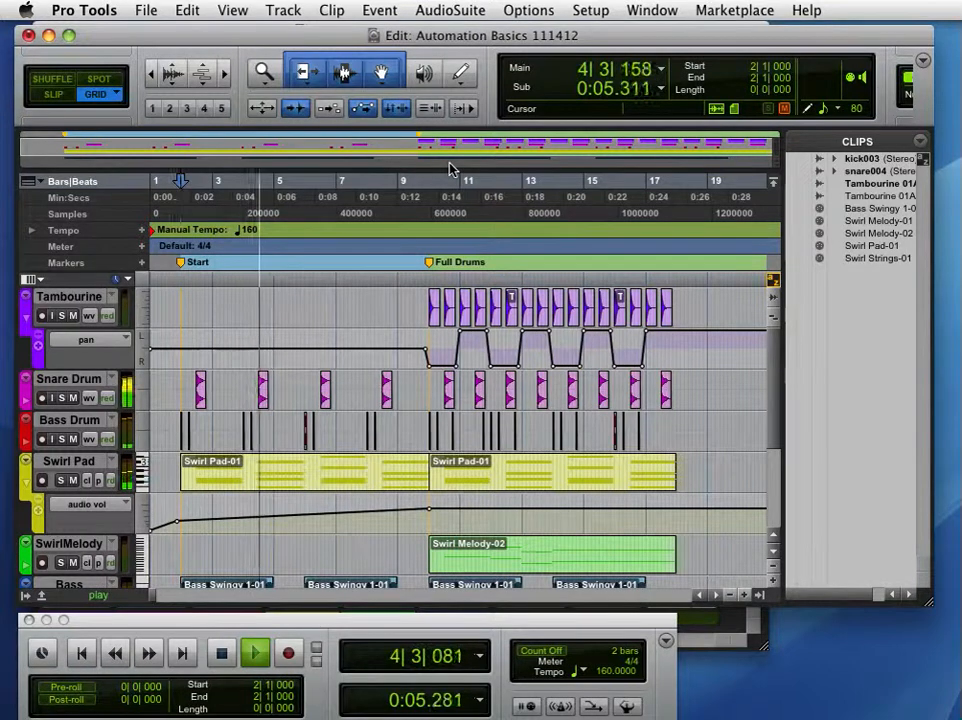
{"action": "key", "text": "super+equal"}
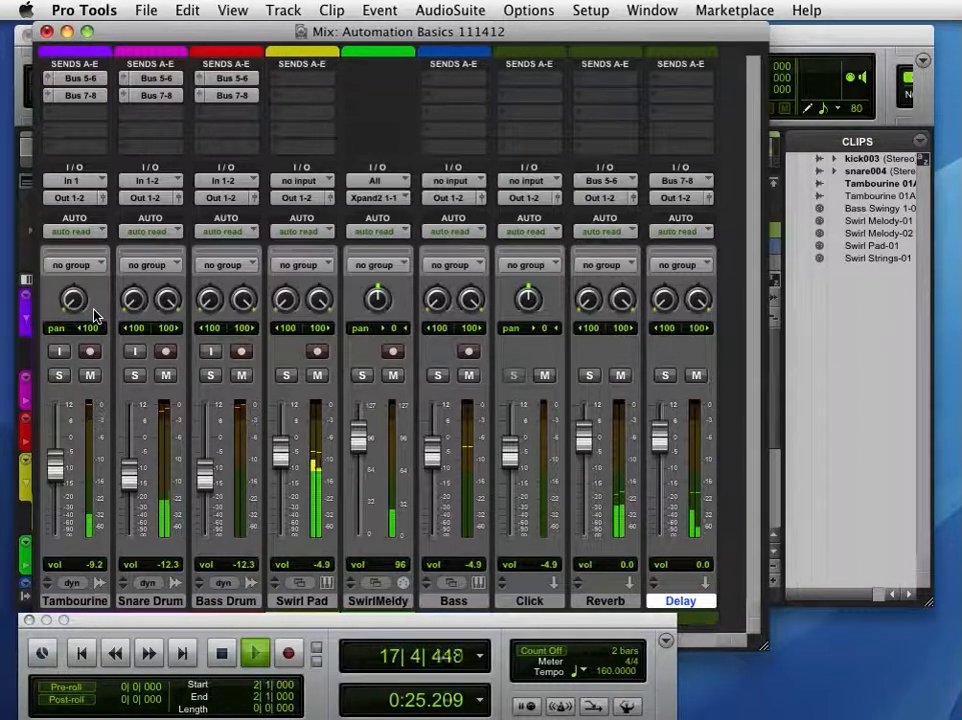
{"action": "key", "text": "space"}
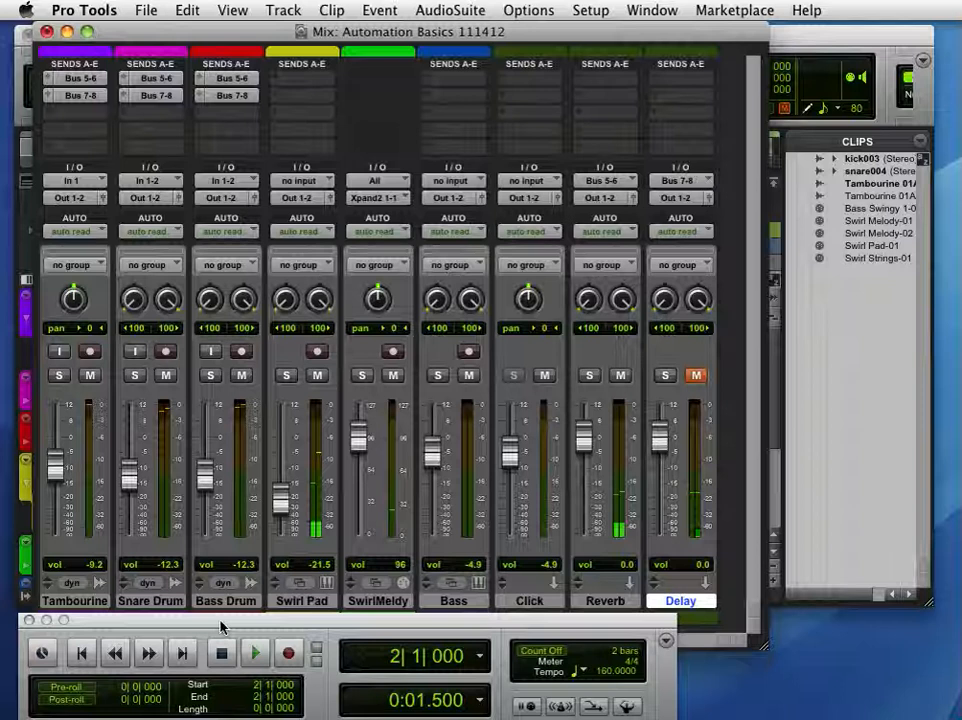
- Return to the Edit window and delete the Tambourine's pan automation between about bar 9 and bar 17
{"action": "left_click", "coordinate": [840, 40]}
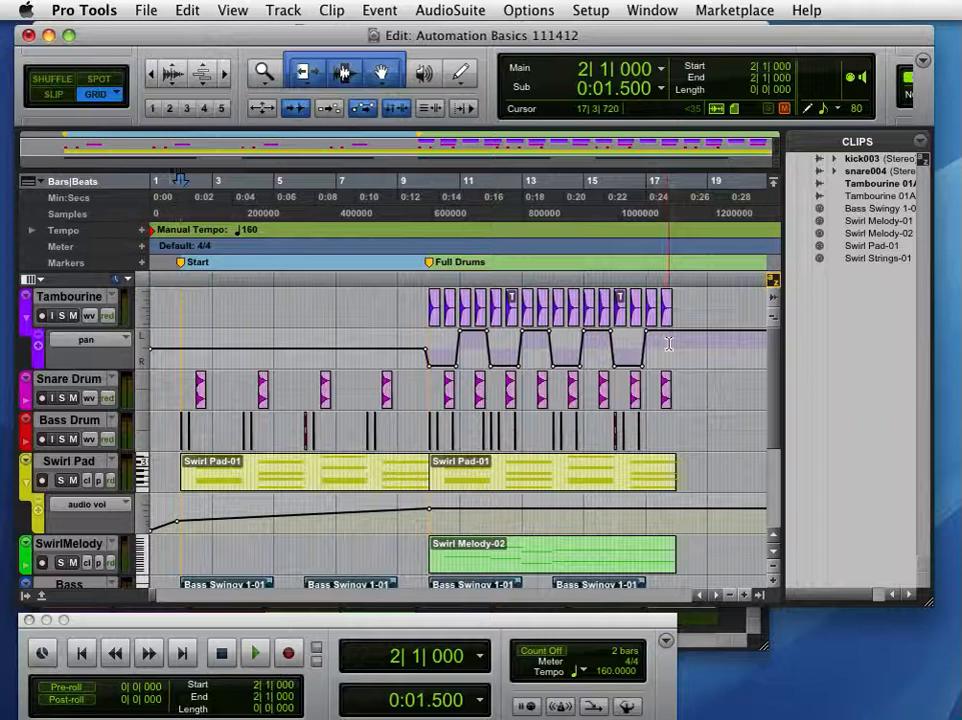
{"action": "left_click_drag", "start_coordinate": [670, 344], "coordinate": [396, 344]}
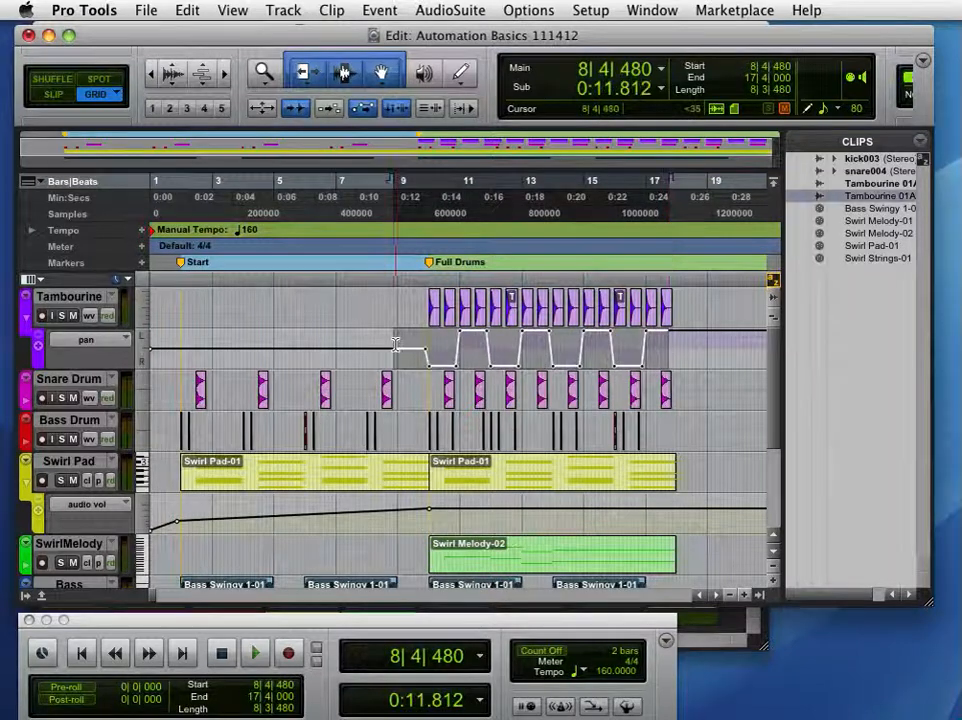
{"action": "key", "text": "Delete"}
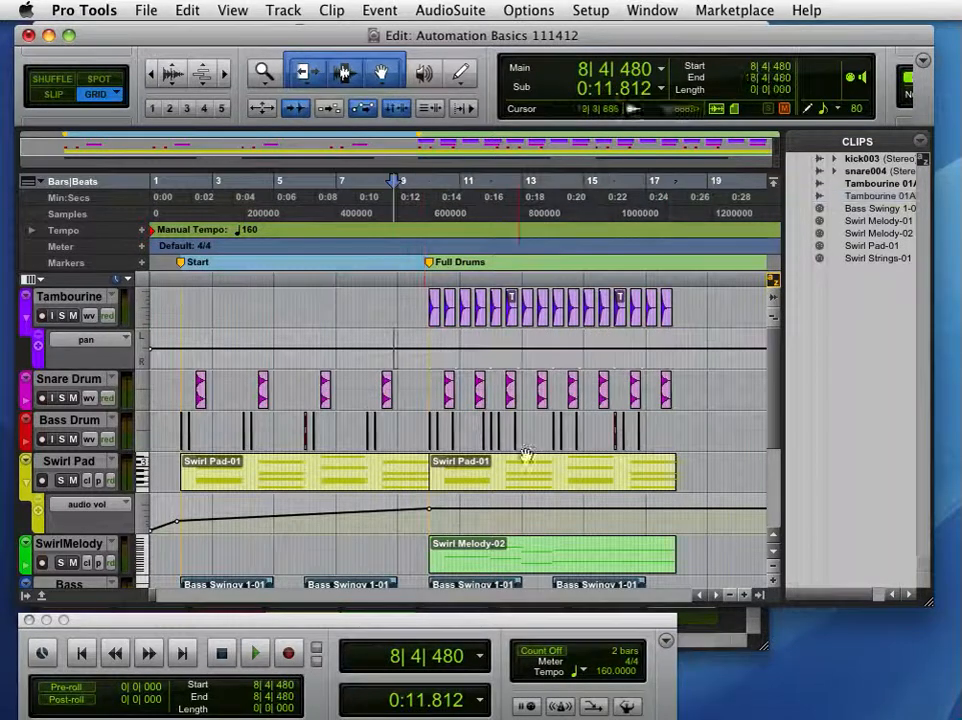
- Delete the Swirl Pad's audio volume automation breakpoints and raise its flat volume line to about -0.4 dB
{"action": "left_click_drag", "start_coordinate": [474, 512], "coordinate": [102, 509]}
{"action": "key", "text": "Delete"}
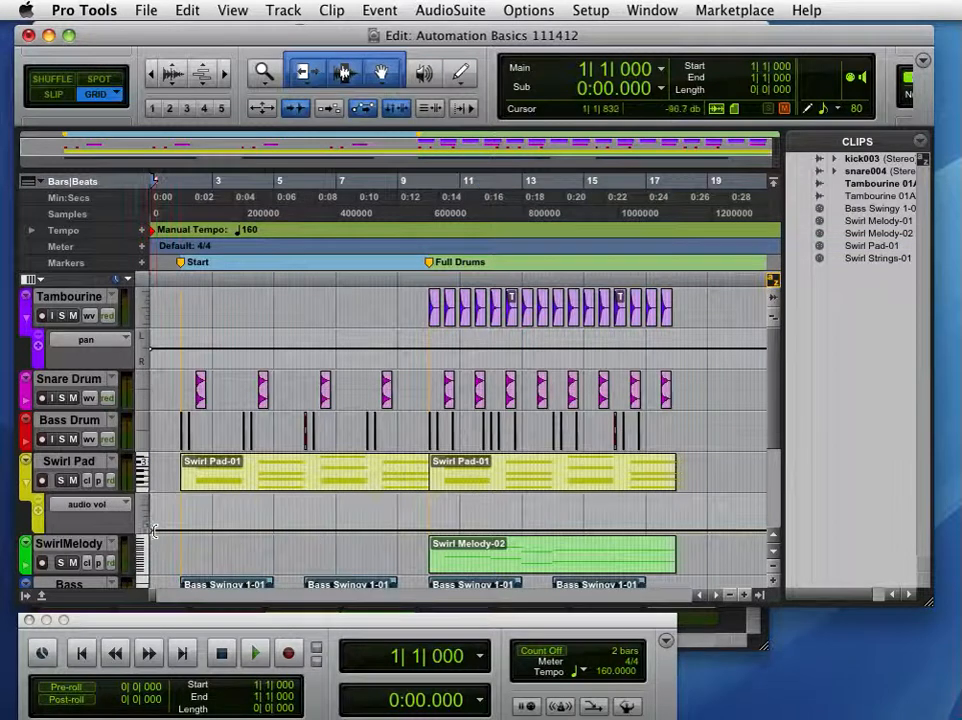
{"action": "left_click_drag", "start_coordinate": [154, 531], "coordinate": [153, 504]}
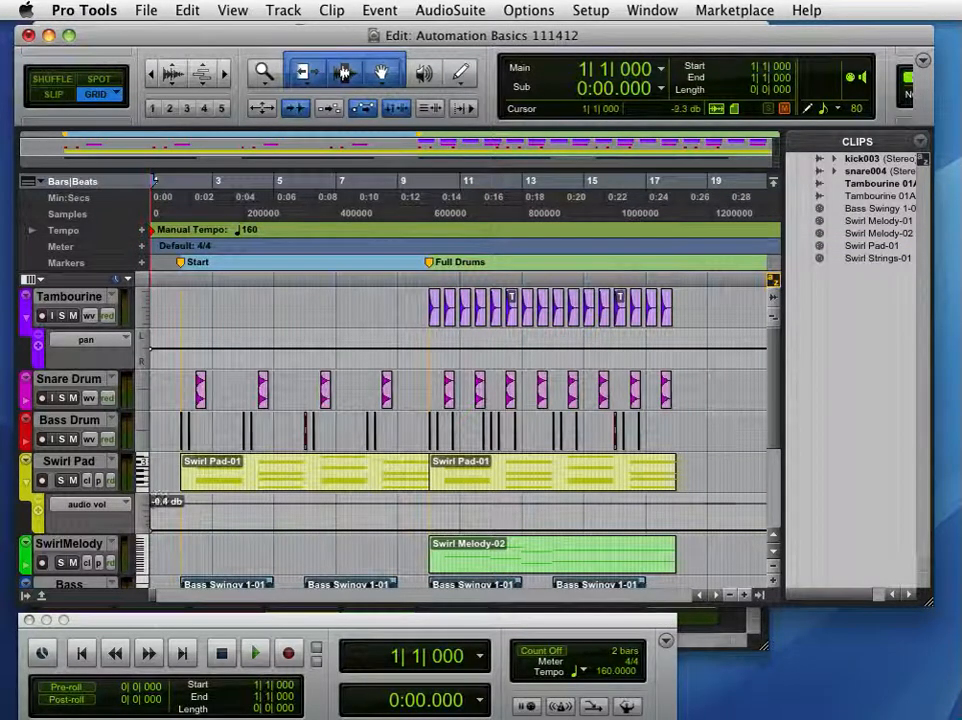
- Delete the mute automation change at the Full Drums marker on the Delay track
{"action": "scroll", "coordinate": [470, 500], "scroll_direction": "down", "scroll_amount": 6}
{"action": "left_click", "coordinate": [478, 575]}
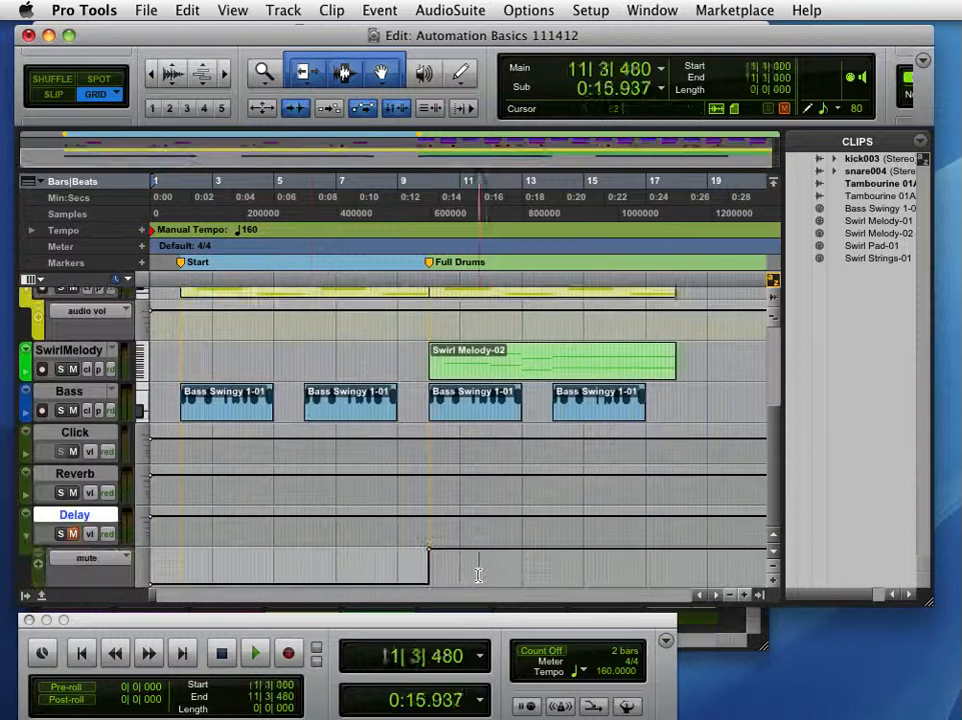
{"action": "left_click_drag", "start_coordinate": [478, 575], "coordinate": [380, 565]}
{"action": "left_click", "coordinate": [380, 566]}
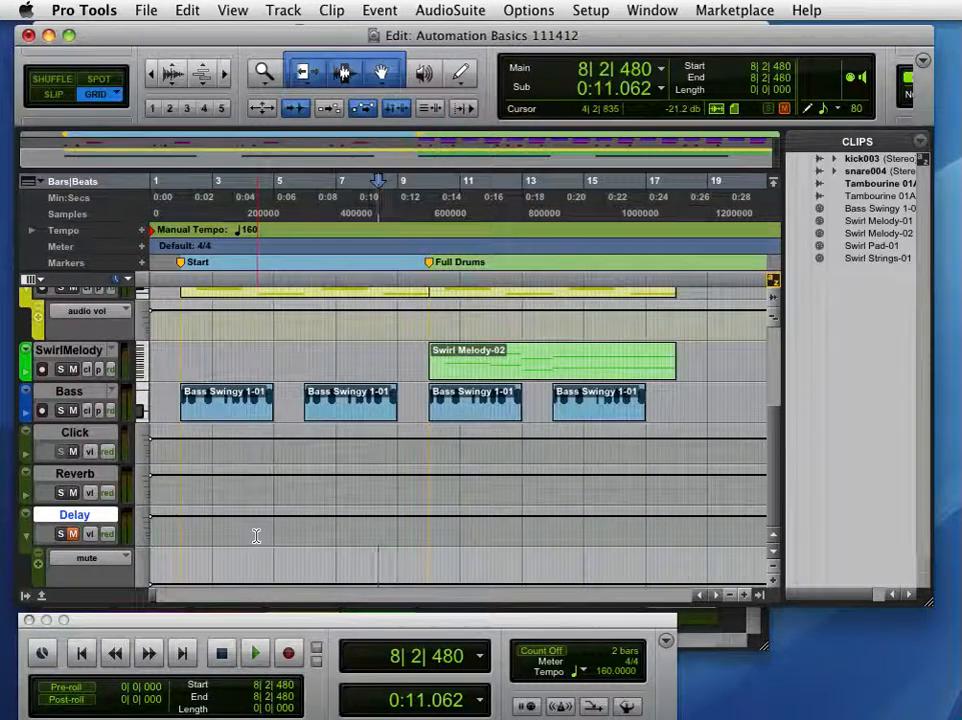
- Hide the automation lanes under the Delay, Swirl Pad and Tambourine tracks
{"action": "scroll", "coordinate": [28, 540], "scroll_direction": "up", "scroll_amount": 1}
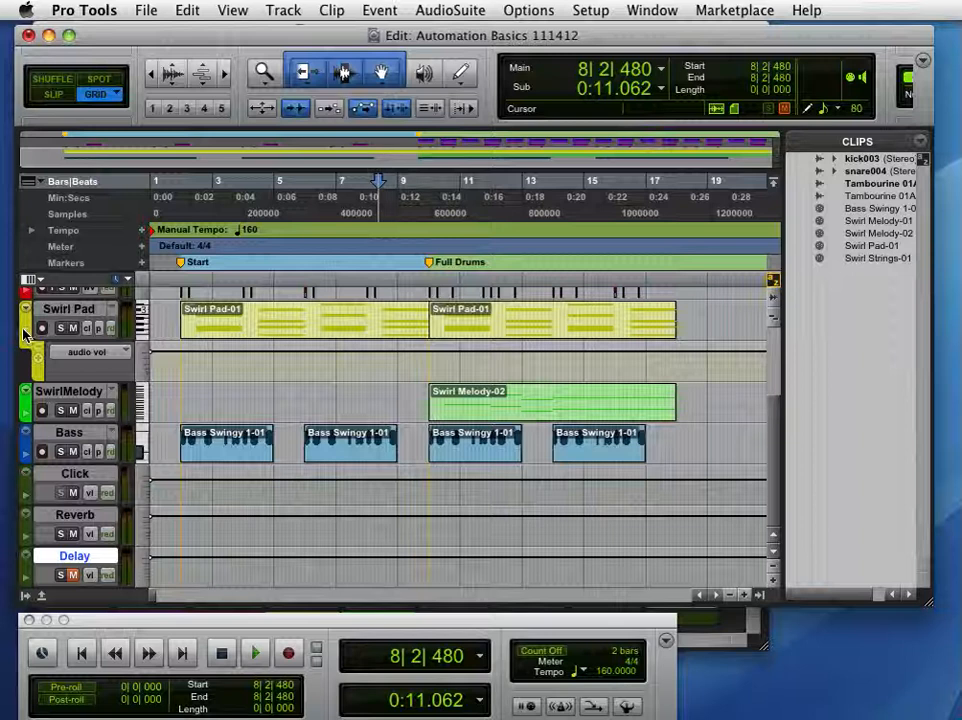
{"action": "scroll", "coordinate": [28, 335], "scroll_direction": "up", "scroll_amount": 3}
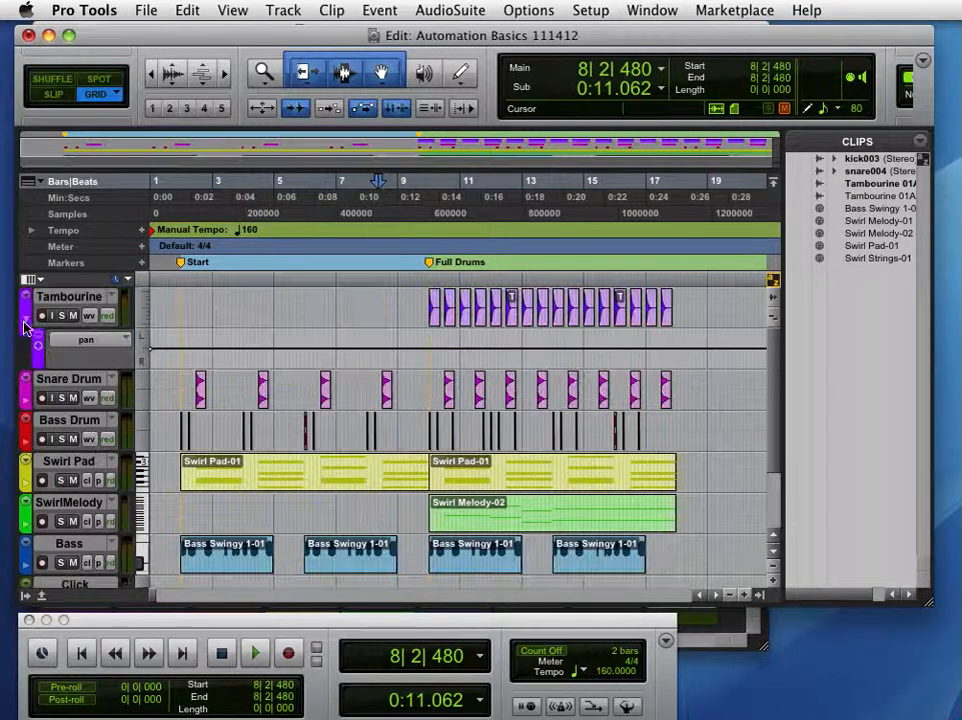
{"action": "left_click", "coordinate": [25, 323]}
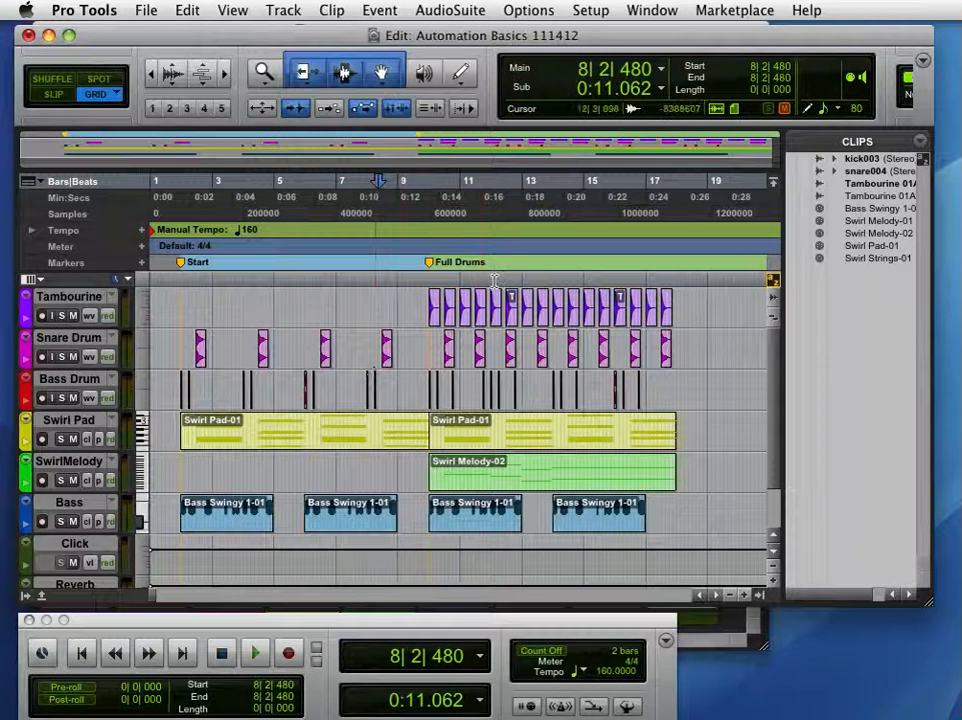
- Show the Tambourine track's automation lane again and choose pan as its displayed parameter
{"action": "left_click", "coordinate": [27, 320]}
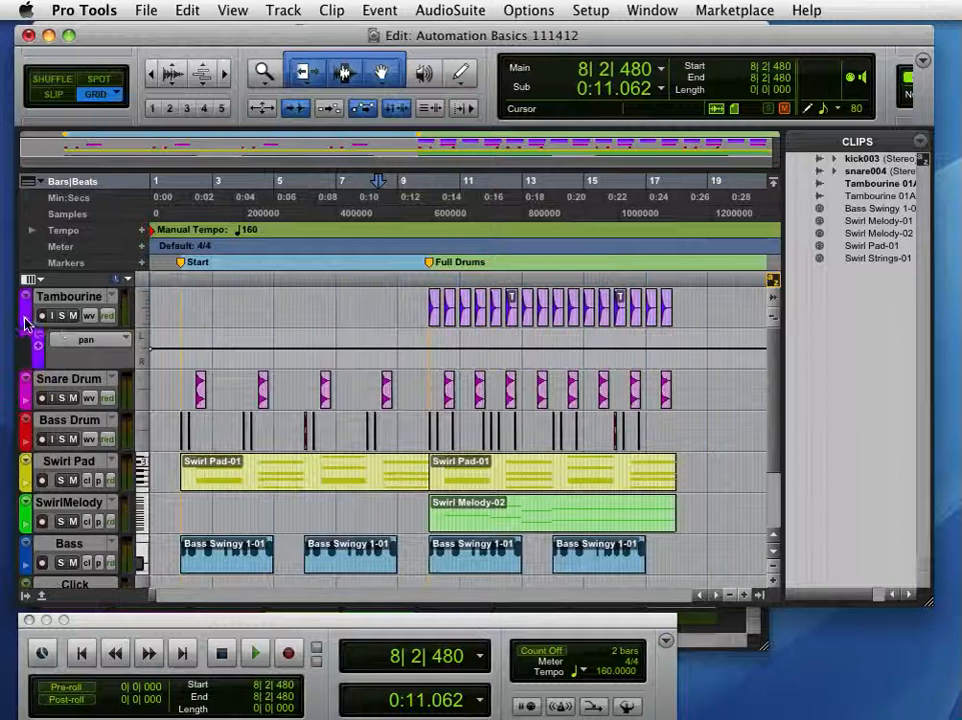
{"action": "left_click", "coordinate": [68, 341]}
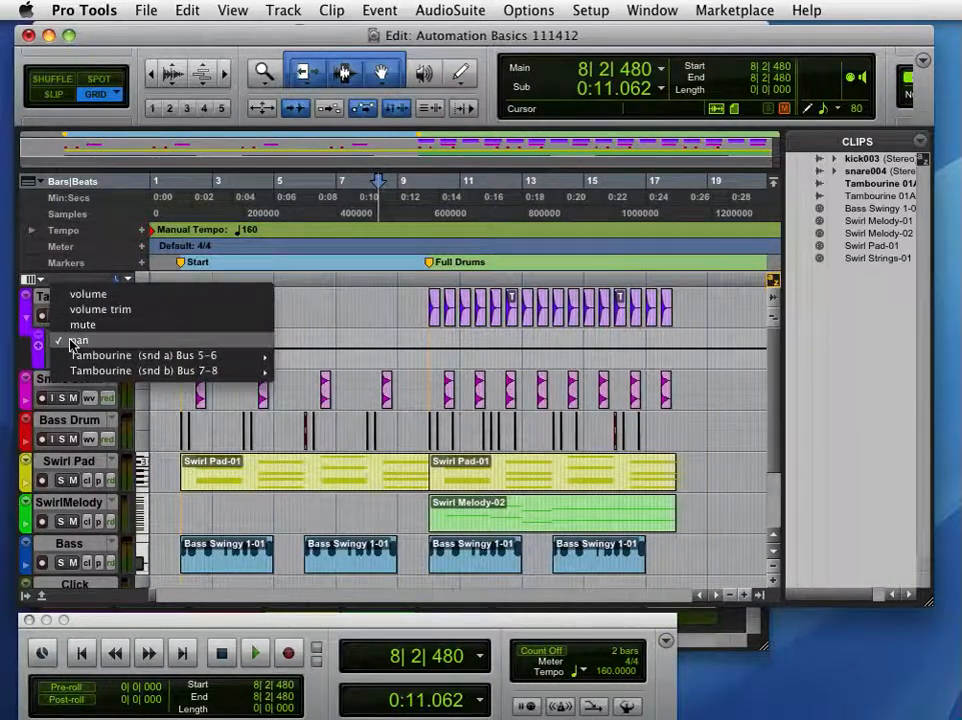
{"action": "left_click", "coordinate": [75, 341]}
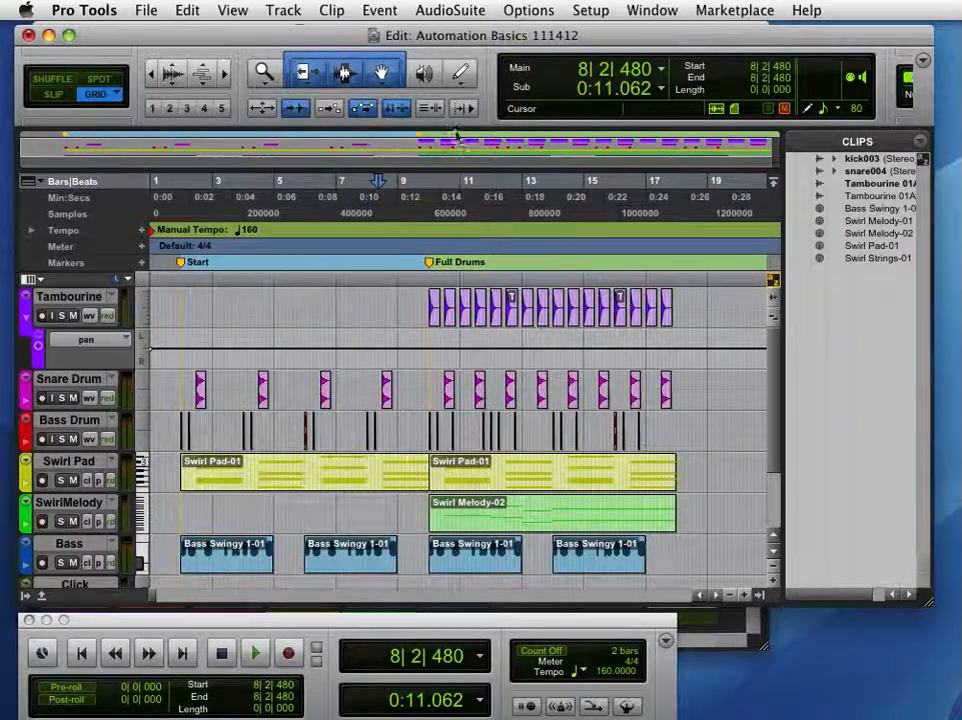
- Add Tambourine pan breakpoints at about 8|3, hard right at bar 10, and from right to hard left around bar 11
{"action": "left_click", "coordinate": [461, 75]}
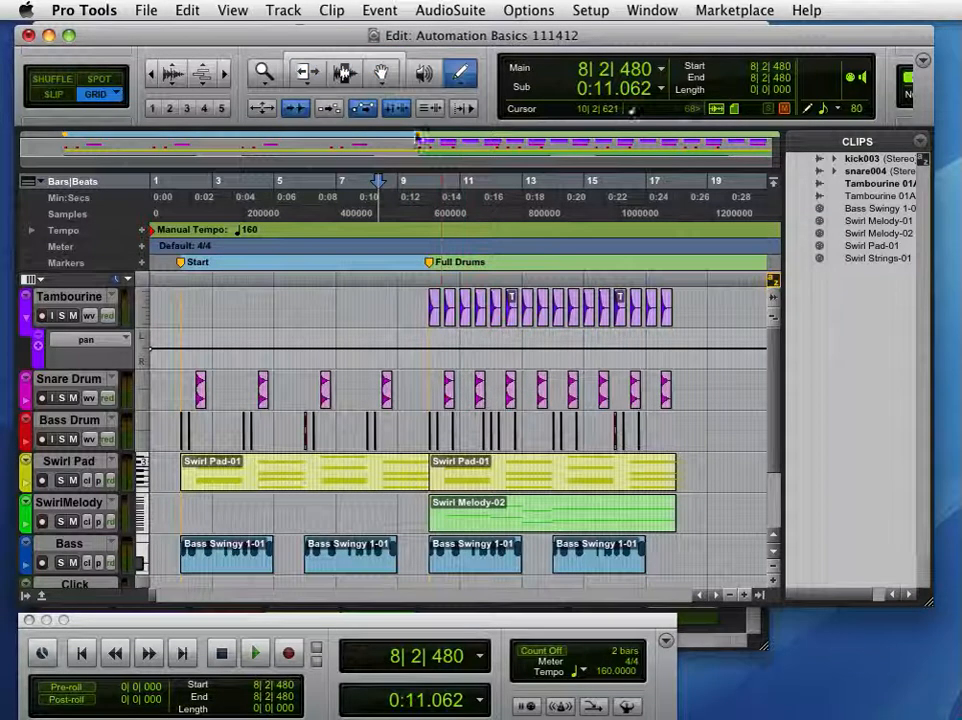
{"action": "key", "text": "F8"}
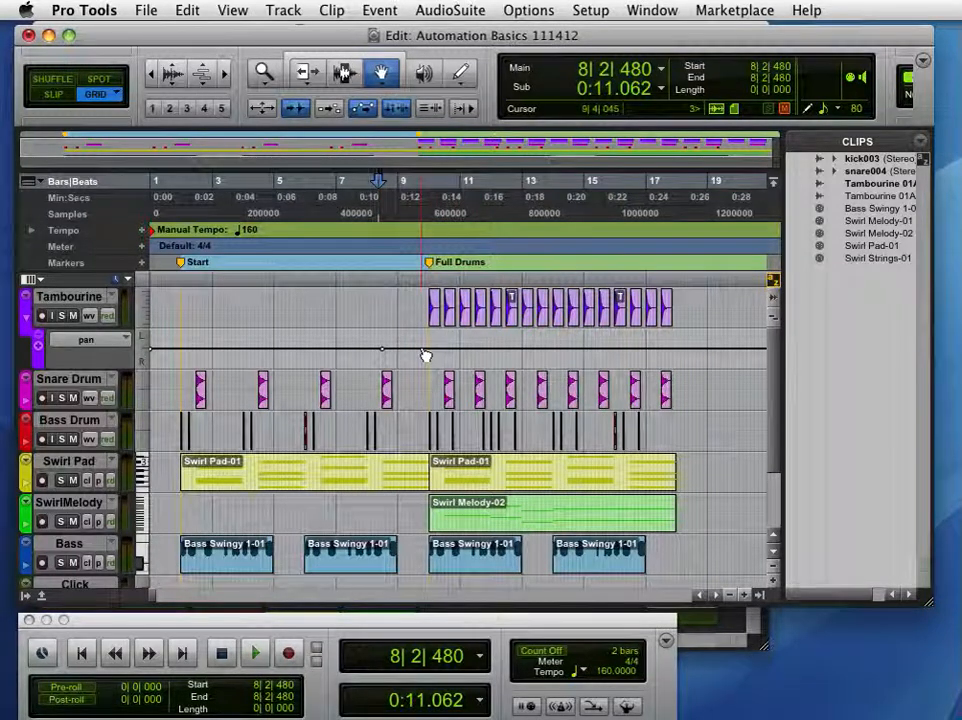
{"action": "left_click_drag", "start_coordinate": [423, 351], "coordinate": [428, 382]}
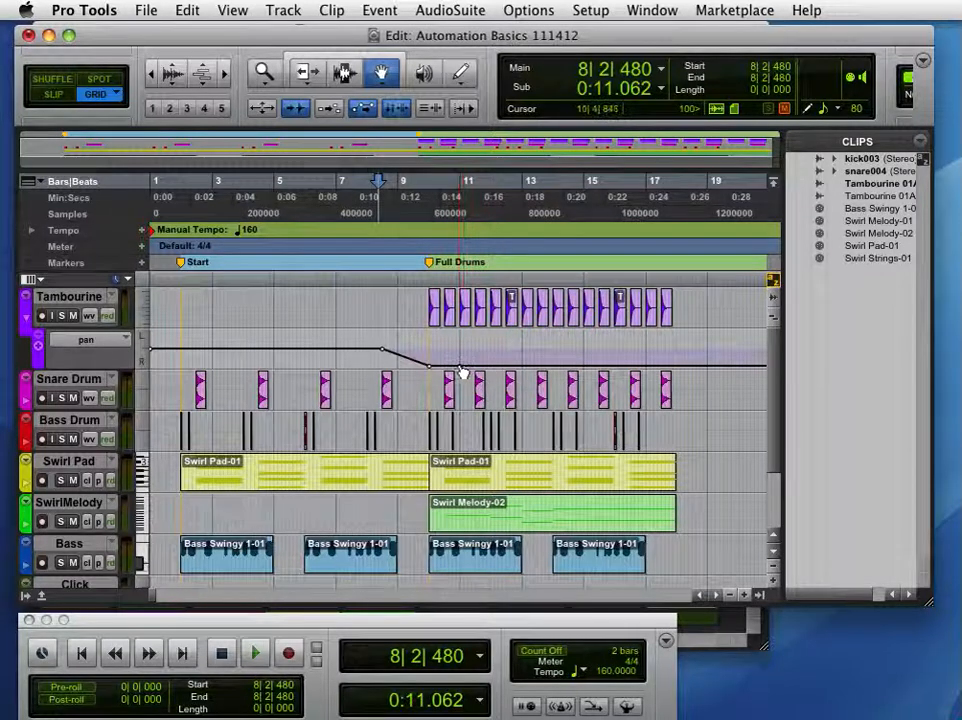
{"action": "left_click", "coordinate": [461, 369]}
{"action": "left_click_drag", "start_coordinate": [462, 369], "coordinate": [461, 330]}
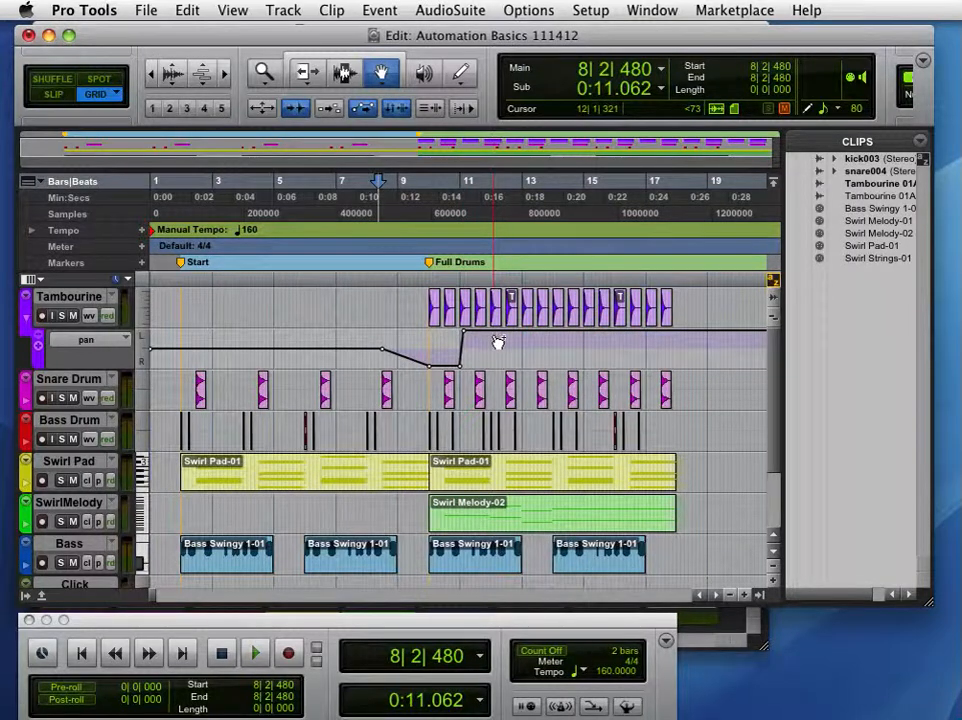
- Shift the Tambourine's right-to-left pan ramp earlier so it starts at about 10|4|480 and reaches hard left at bar 11
{"action": "key", "text": "super+bracketright"}
{"action": "key", "text": "super+bracketright"}
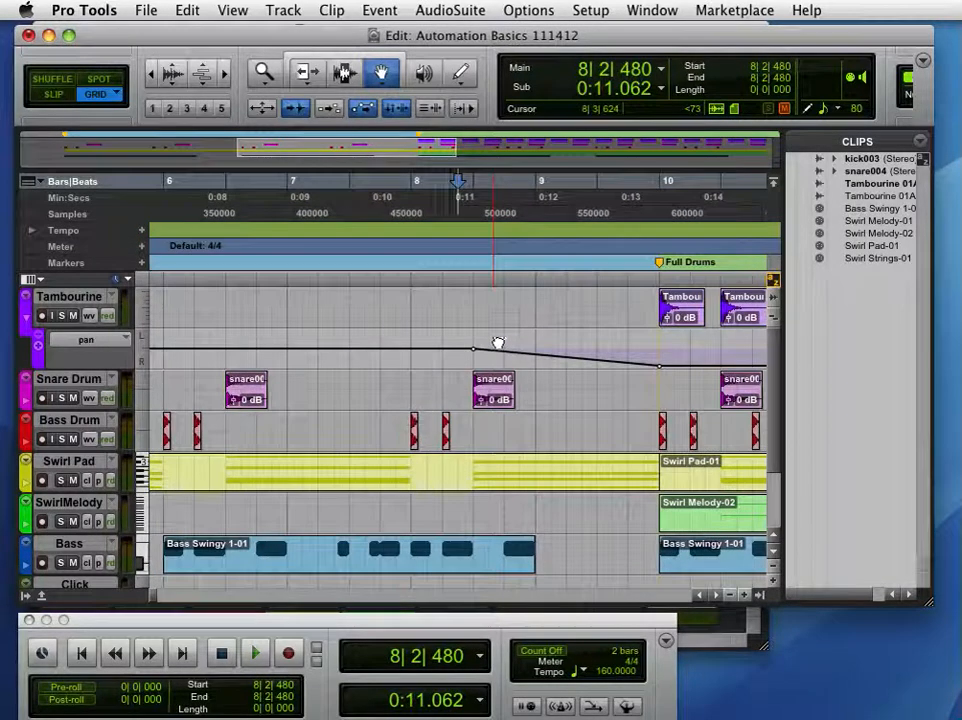
{"action": "left_click", "coordinate": [715, 595]}
{"action": "left_click", "coordinate": [715, 595]}
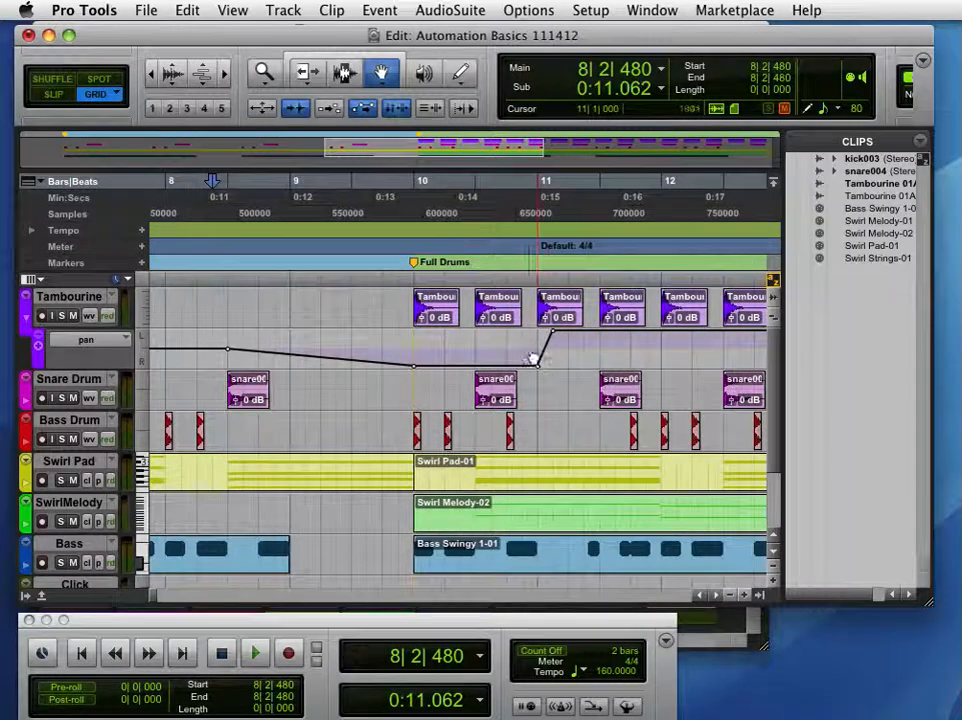
{"action": "left_click_drag", "start_coordinate": [540, 369], "coordinate": [537, 333]}
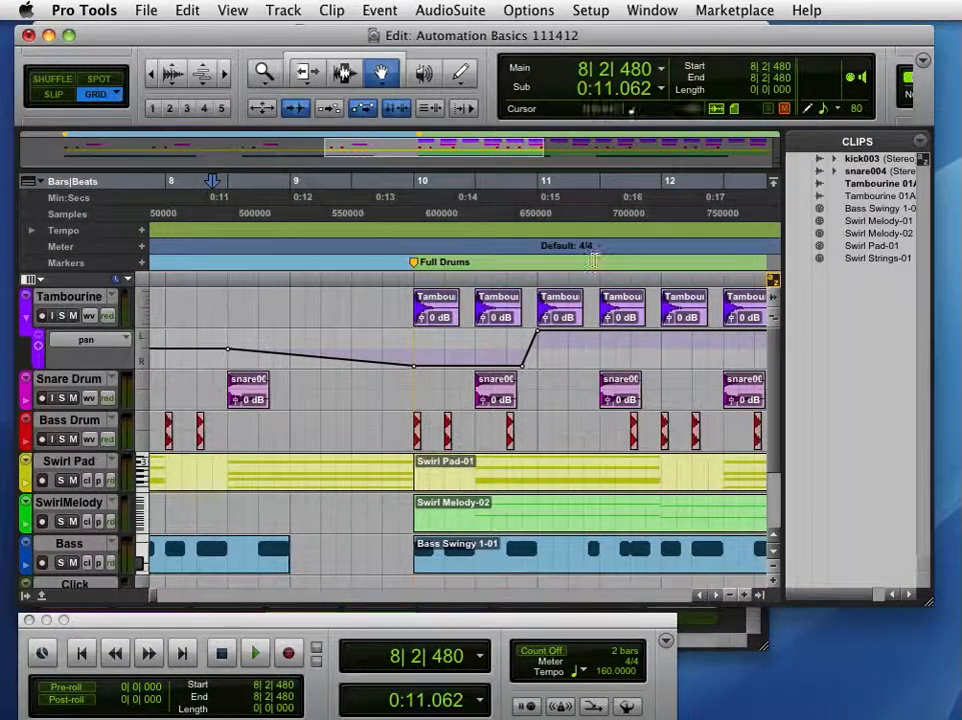
- Try Slip mode on the pan breakpoint before bar 11 and return to Grid mode
{"action": "key", "text": "F2"}
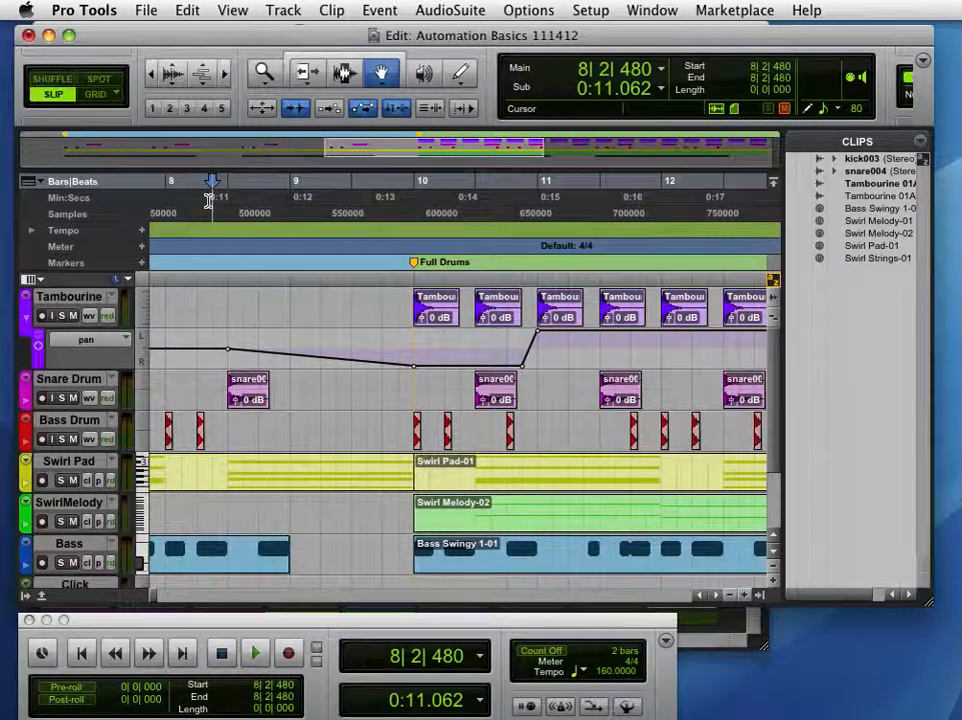
{"action": "left_click", "coordinate": [521, 366]}
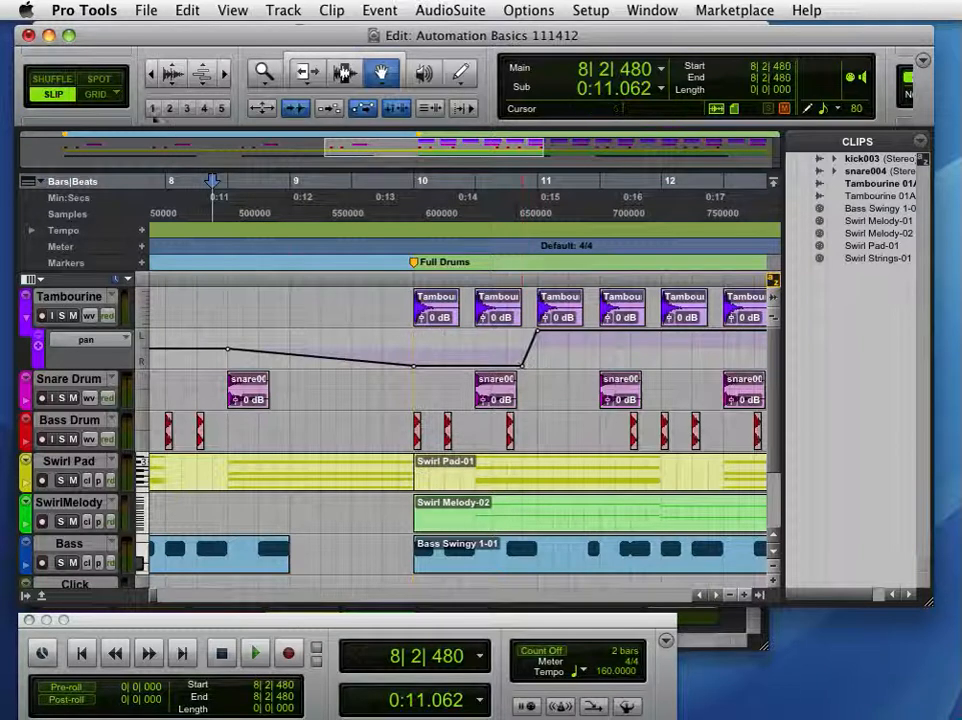
{"action": "left_click", "coordinate": [97, 96]}
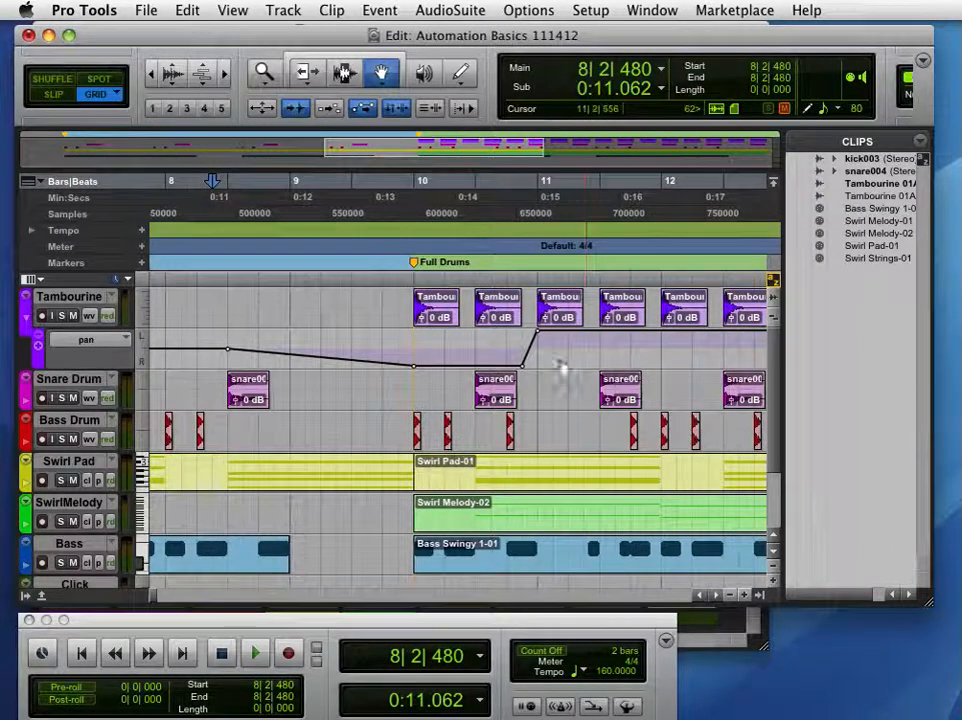
- Add Tambourine pan breakpoints that hold hard left until just before bar 12 and swing to hard right at bar 12
{"action": "left_click", "coordinate": [660, 337]}
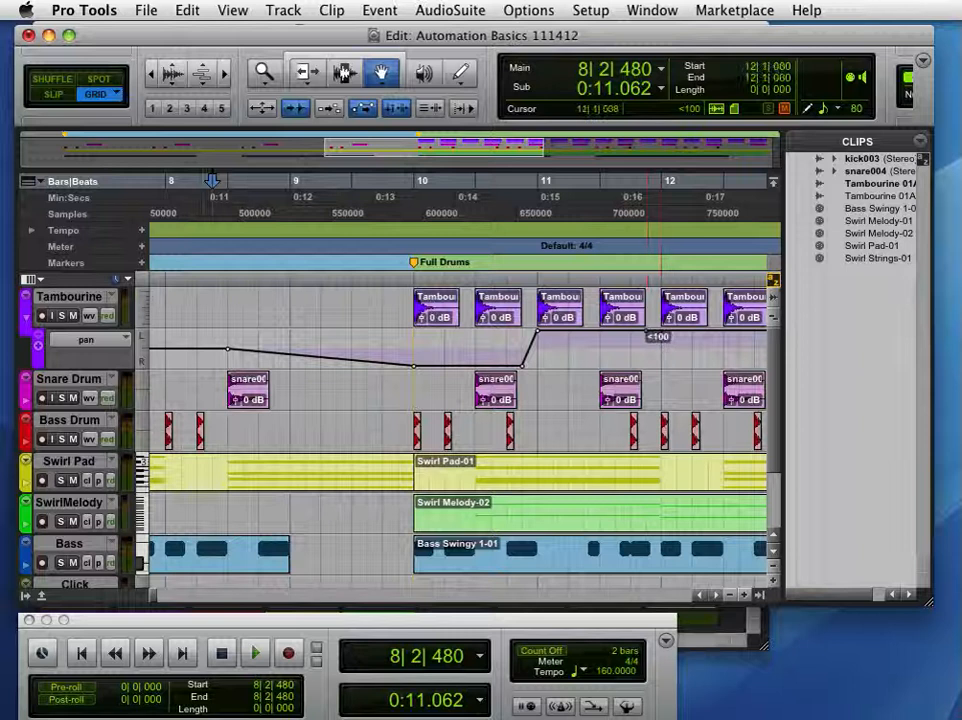
{"action": "left_click", "coordinate": [714, 597]}
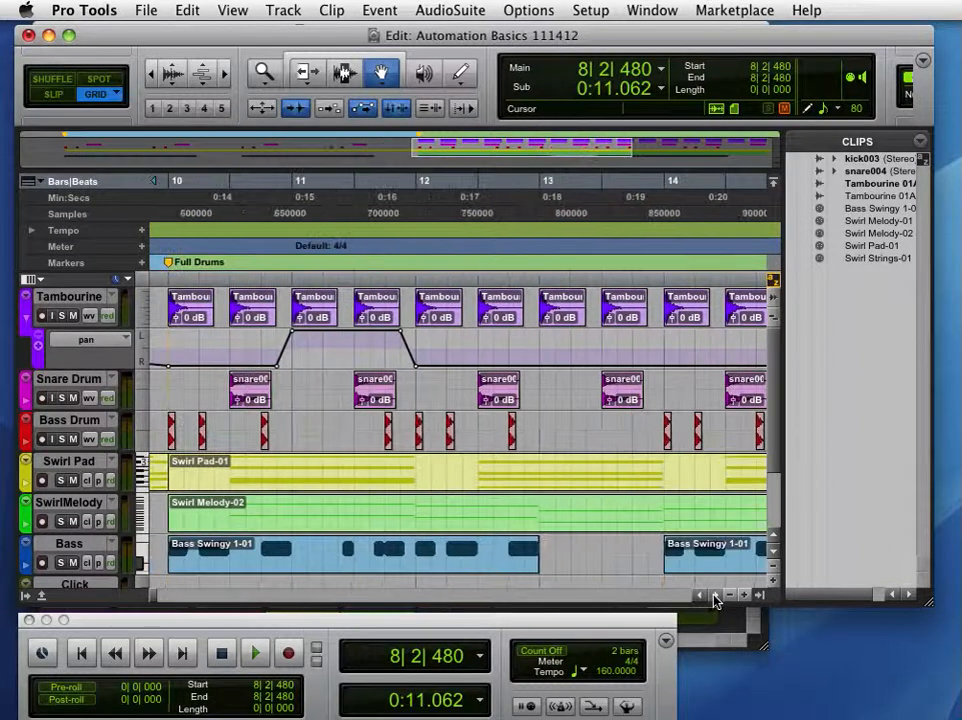
- With the Pencil's Line shape, draw Tambourine pan ramps to hard left at about 12|3 and back to hard right at bar 13
{"action": "left_click", "coordinate": [459, 76]}
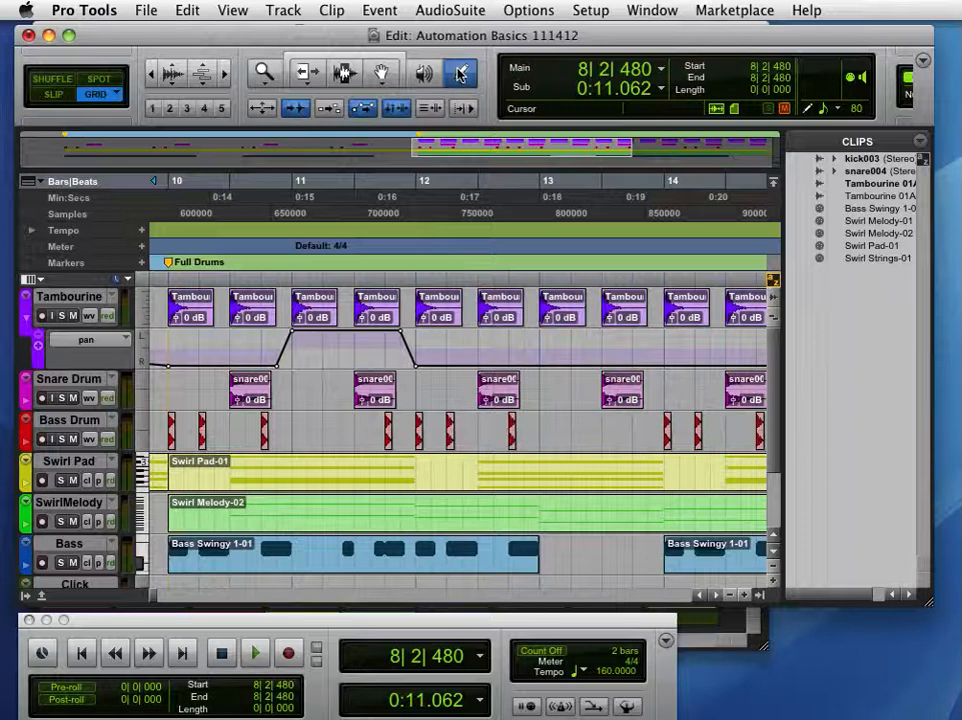
{"action": "left_click", "coordinate": [459, 76]}
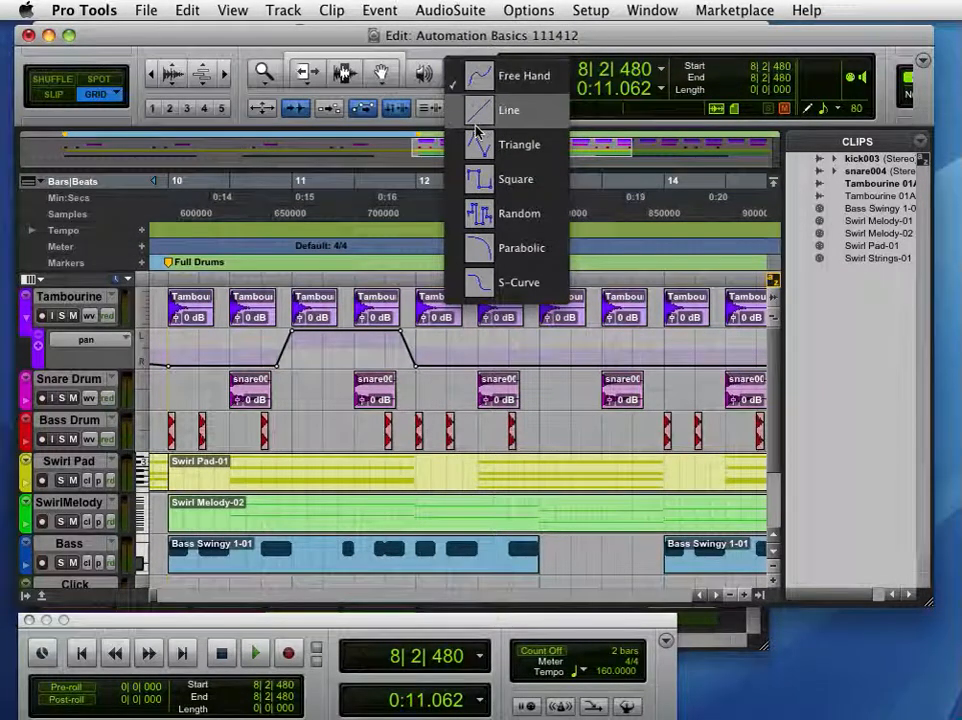
{"action": "left_click", "coordinate": [480, 112]}
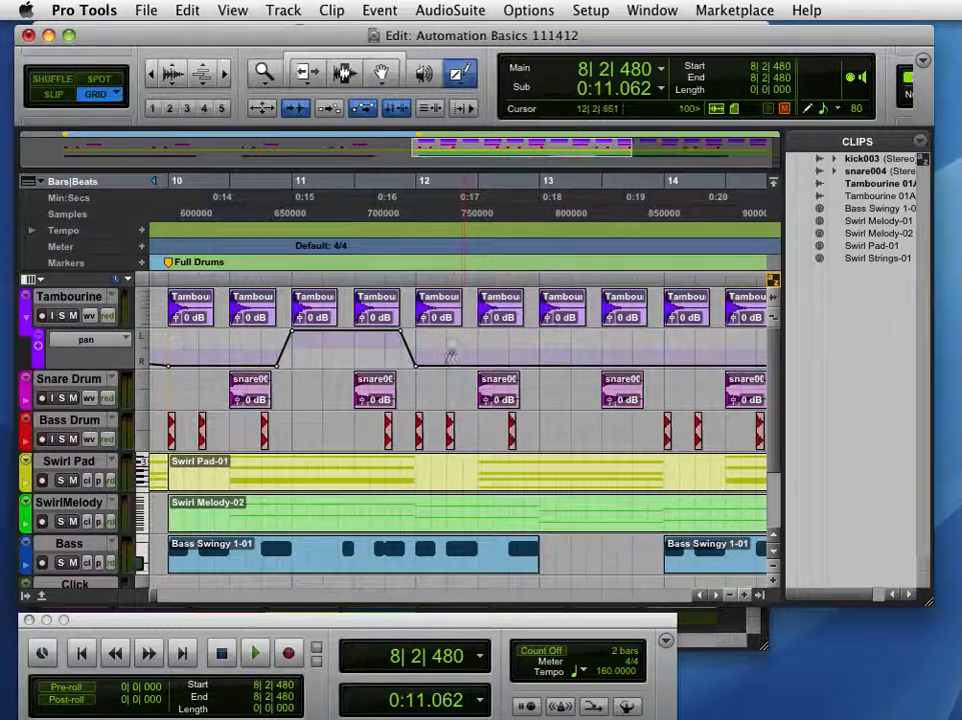
{"action": "left_click_drag", "start_coordinate": [465, 357], "coordinate": [483, 320]}
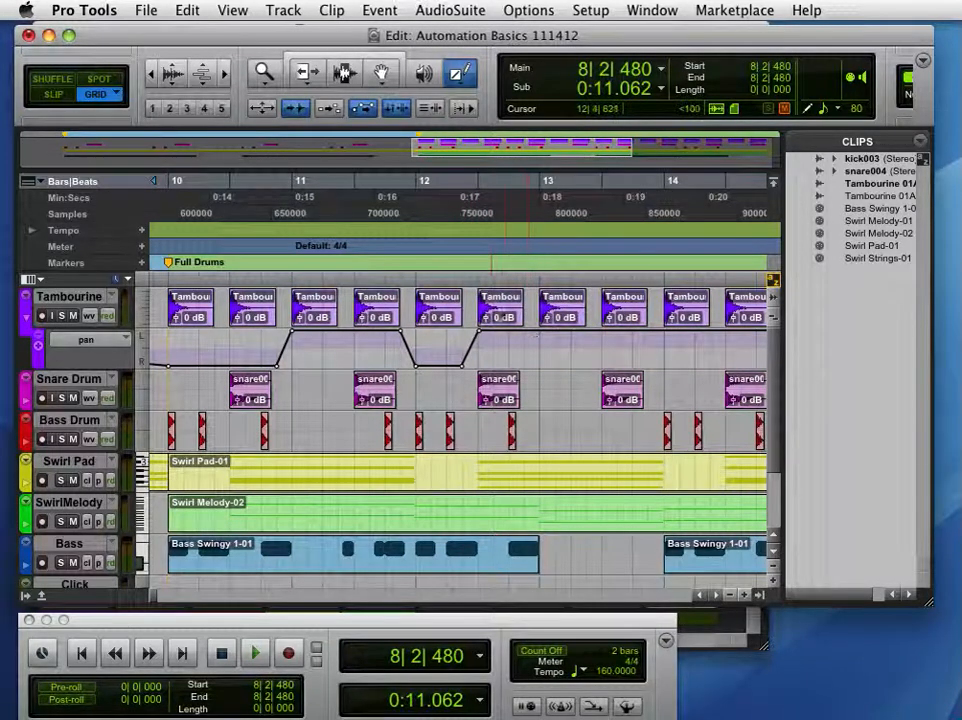
{"action": "left_click_drag", "start_coordinate": [529, 323], "coordinate": [541, 366]}
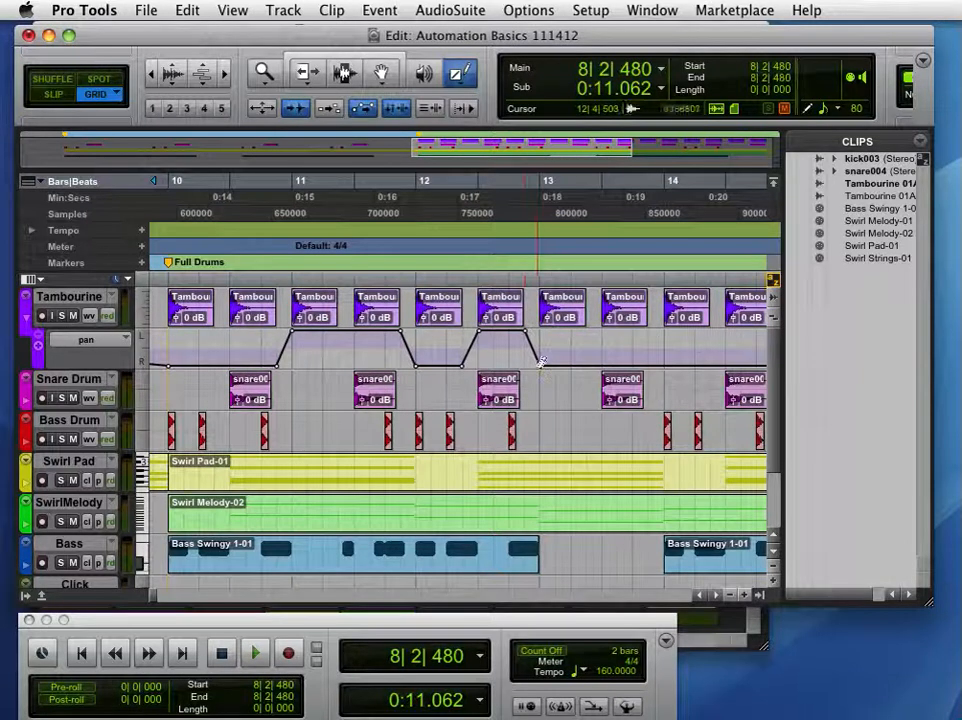
- Try a different Pencil shape on the Tambourine pan automation from bar 13 to just past bar 14, and undo it
{"action": "left_click", "coordinate": [461, 80]}
{"action": "left_click", "coordinate": [470, 213]}
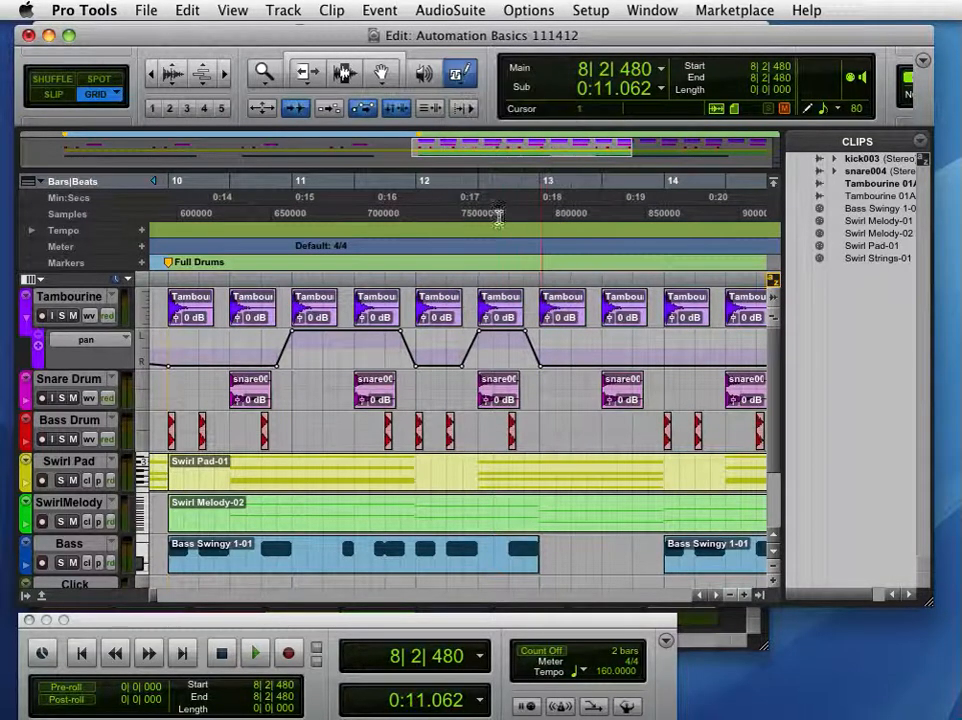
{"action": "mouse_move", "coordinate": [545, 356]}
{"action": "left_mouse_down"}
{"action": "mouse_move", "coordinate": [572, 338]}
{"action": "mouse_move", "coordinate": [700, 318]}
{"action": "left_mouse_up"}
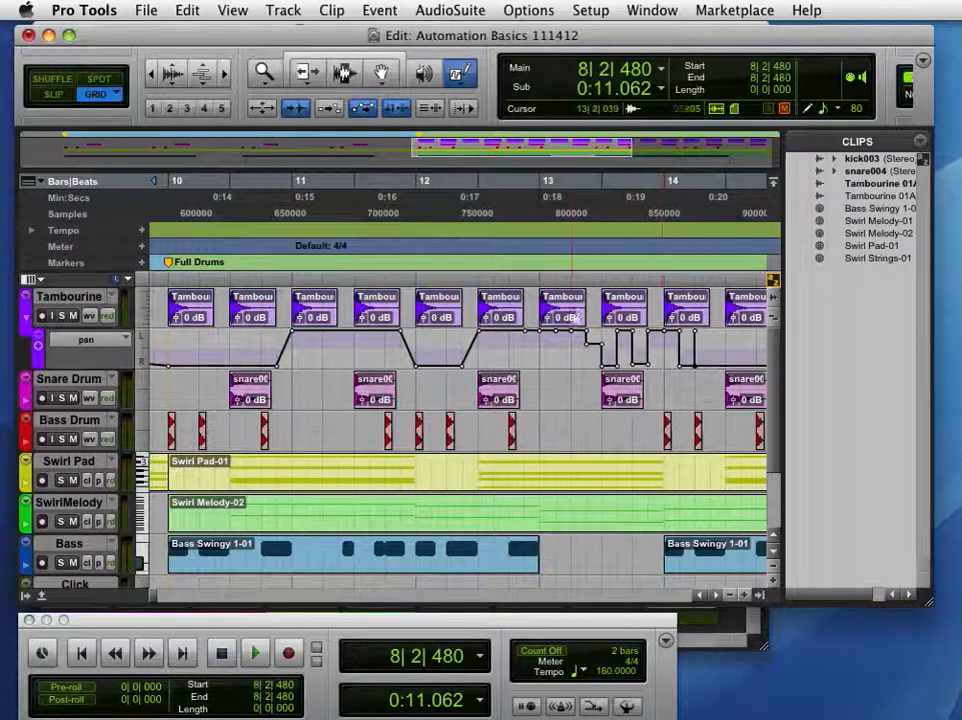
{"action": "key", "text": "super+z"}
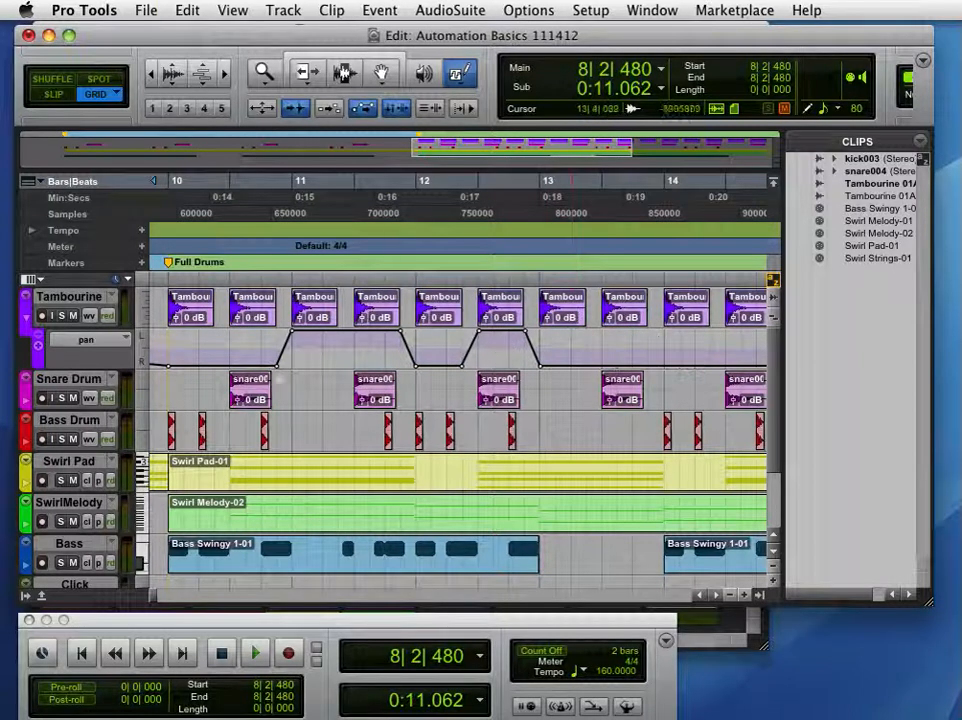
- Solo the Tambourine and play from the Full Drums marker, checking its pan movement in the Mix window
{"action": "left_click", "coordinate": [60, 316]}
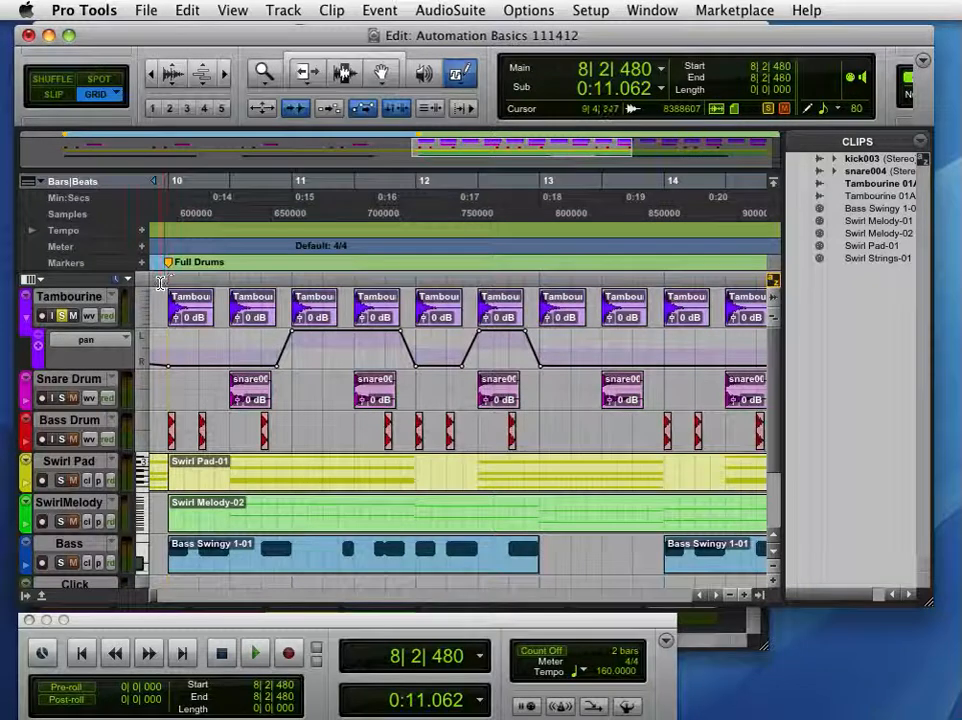
{"action": "key", "text": "KP_Decimal"}
{"action": "key", "text": "KP_2"}
{"action": "key", "text": "KP_Decimal"}
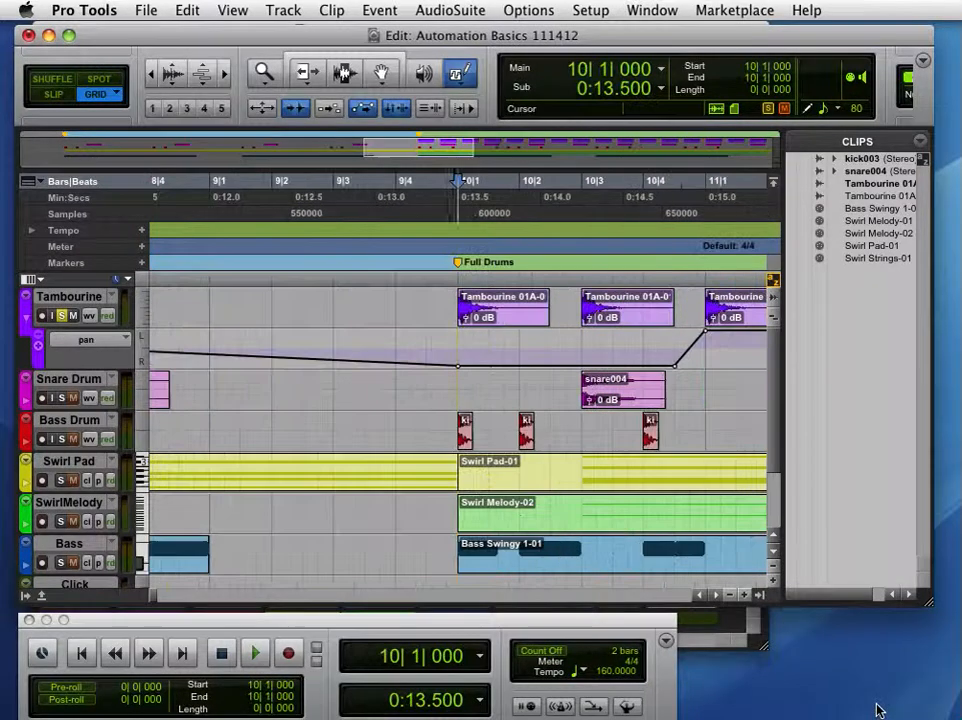
{"action": "key", "text": "space"}
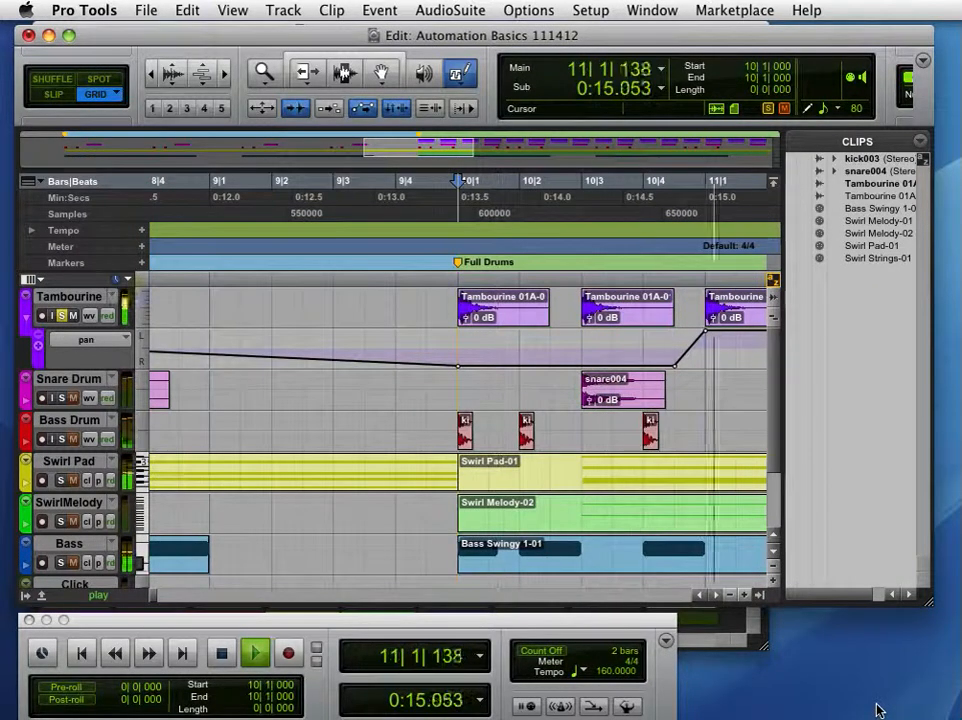
{"action": "key", "text": "super+equal"}
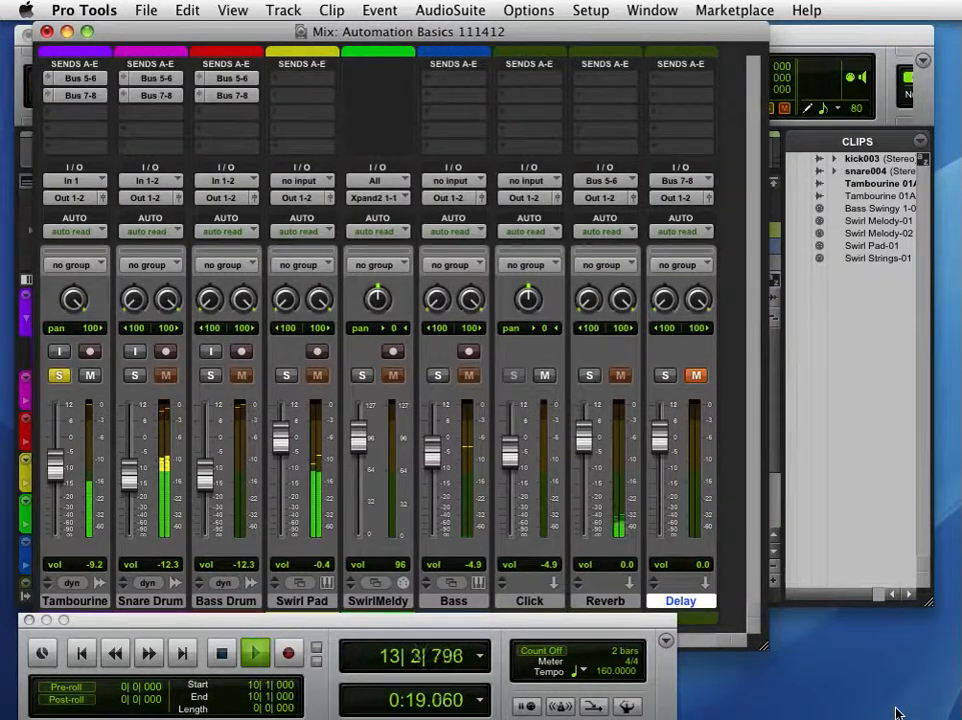
{"action": "key", "text": "super+equal"}
{"action": "key", "text": "space"}
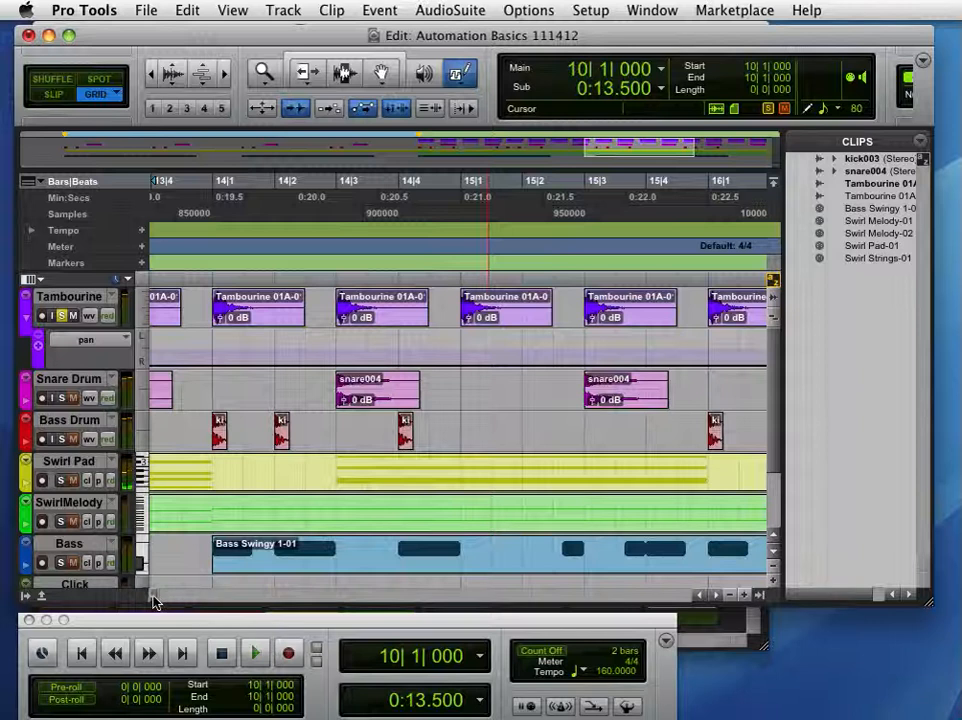
- Go back to the Start marker, play briefly, and unsolo the Tambourine
{"action": "left_click_drag", "start_coordinate": [155, 600], "coordinate": [148, 601]}
{"action": "scroll", "coordinate": [316, 352], "scroll_direction": "down", "scroll_amount": 4}
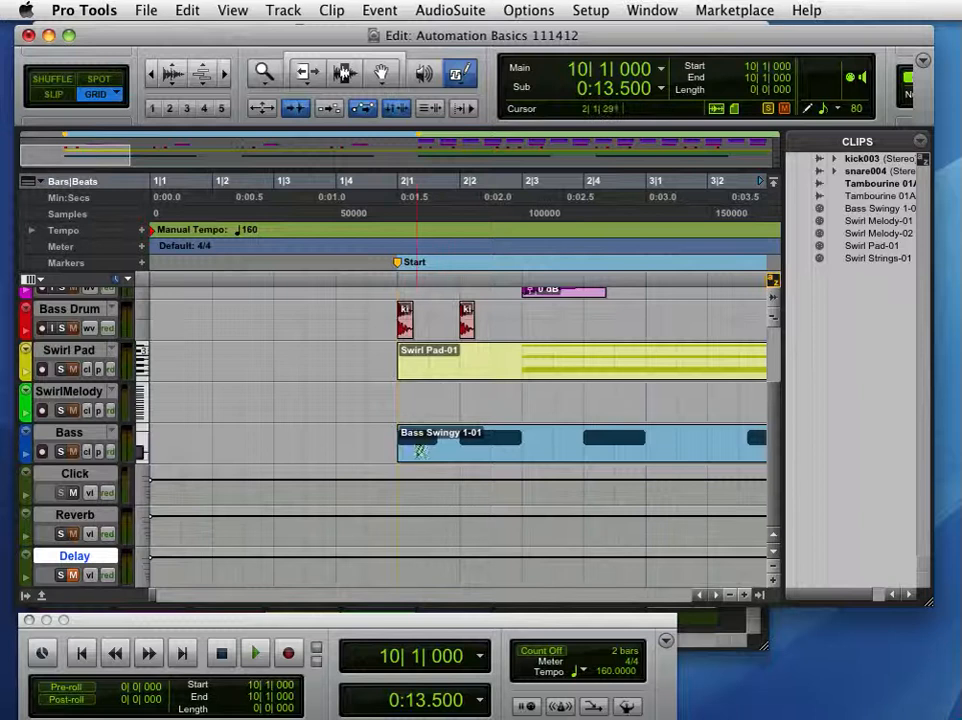
{"action": "scroll", "coordinate": [421, 451], "scroll_direction": "up", "scroll_amount": 3}
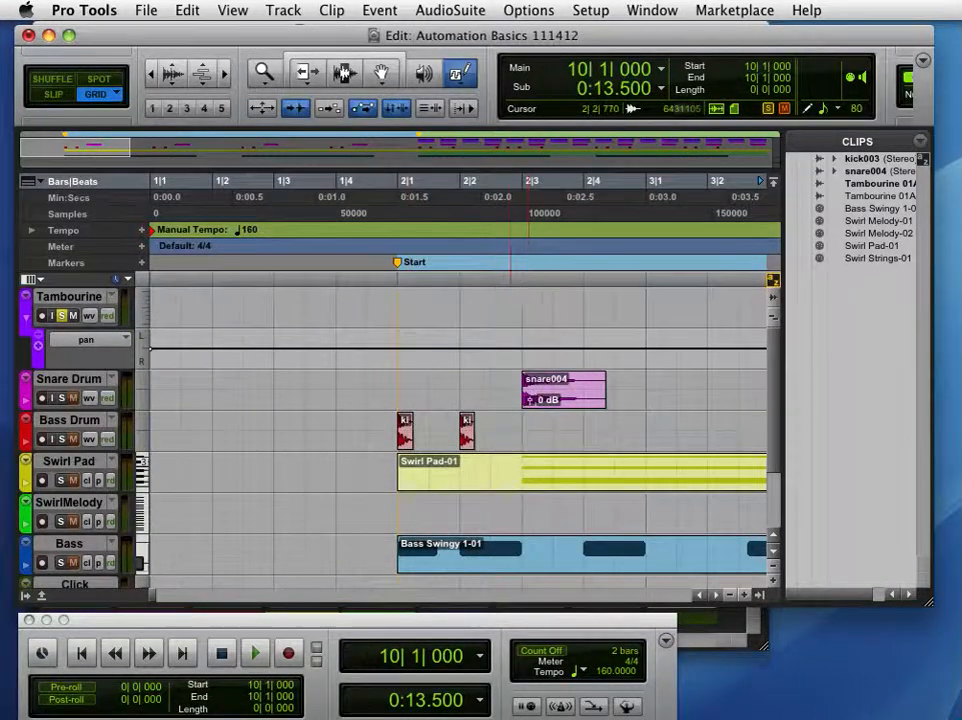
{"action": "scroll", "coordinate": [500, 385], "scroll_direction": "down", "scroll_amount": 3}
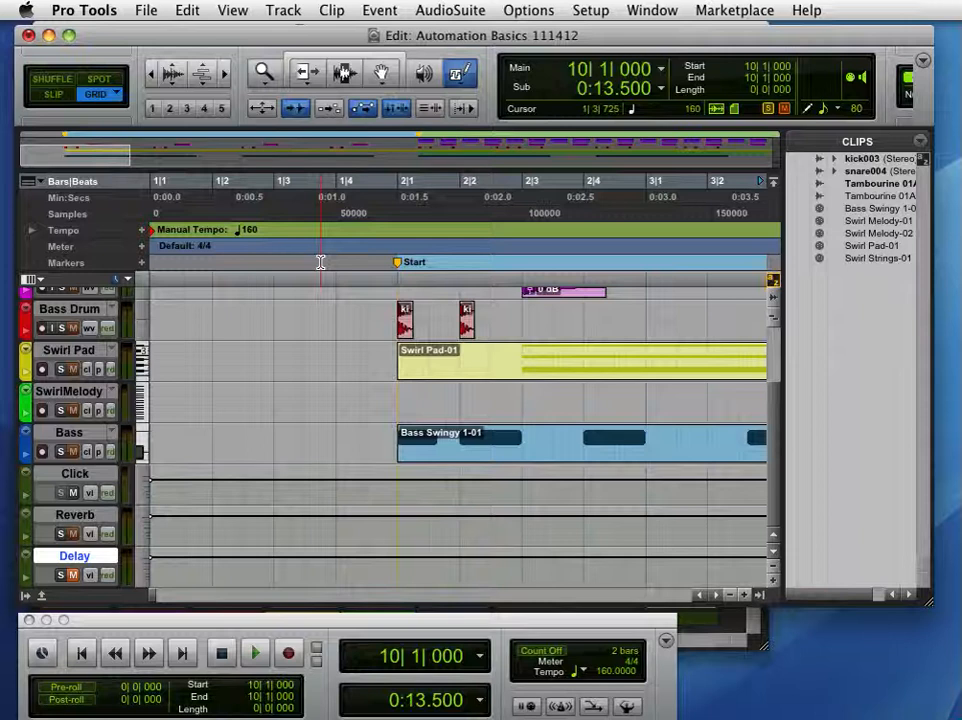
{"action": "key", "text": "space"}
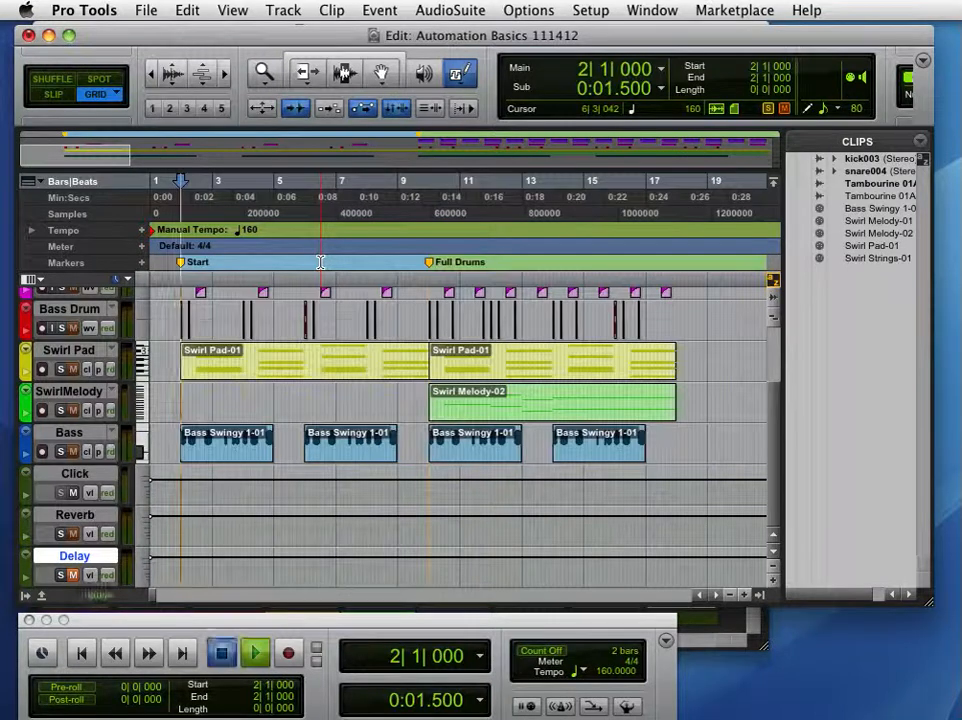
{"action": "key", "text": "space"}
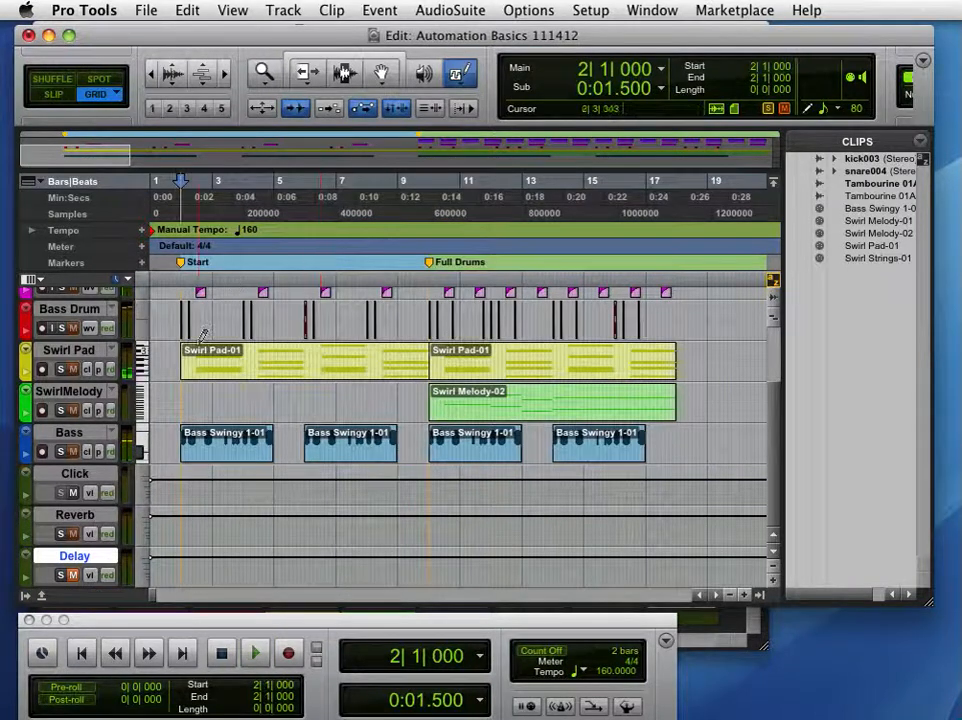
{"action": "scroll", "coordinate": [202, 336], "scroll_direction": "up", "scroll_amount": 5}
{"action": "left_click", "coordinate": [65, 316]}
{"action": "scroll", "coordinate": [286, 338], "scroll_direction": "down", "scroll_amount": 5}
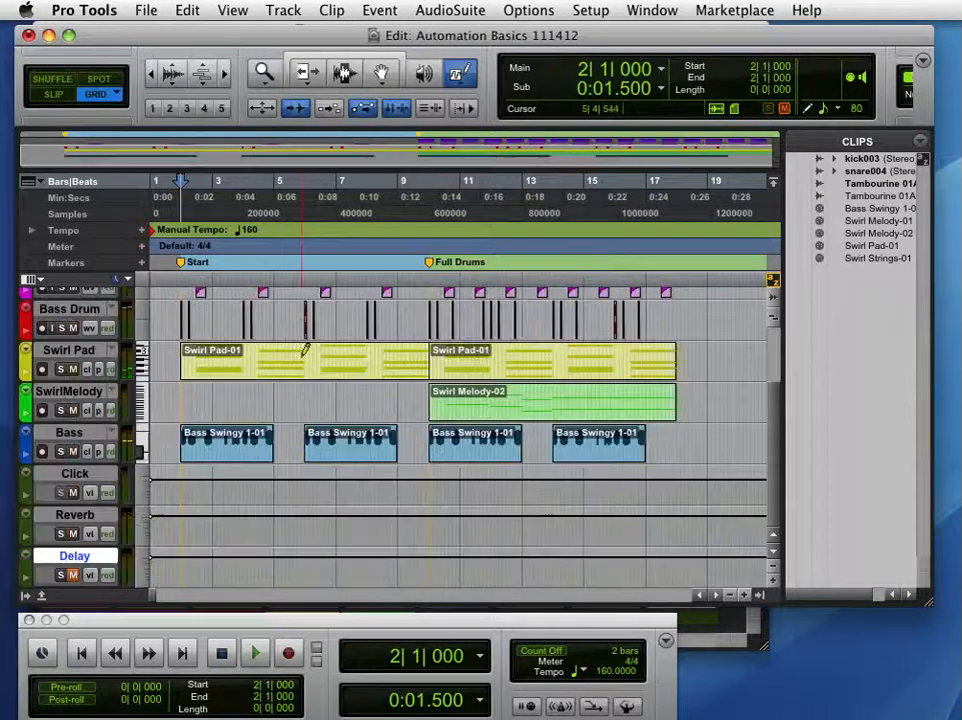
- Unmute the Delay track and play the session from the Start marker to hear it
{"action": "key", "text": "space"}
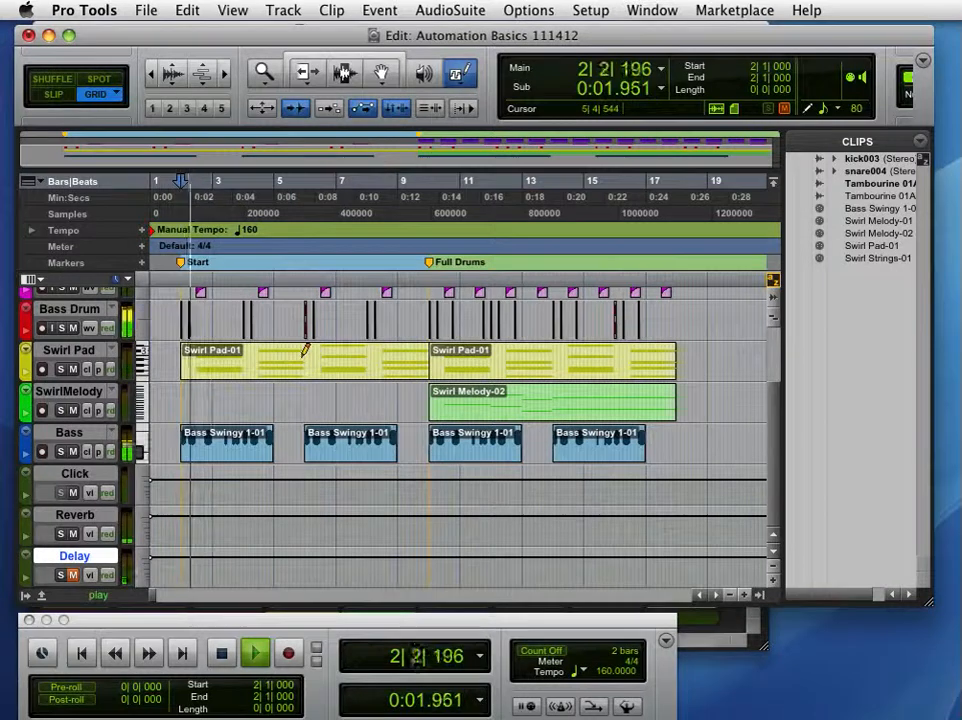
{"action": "key", "text": "space"}
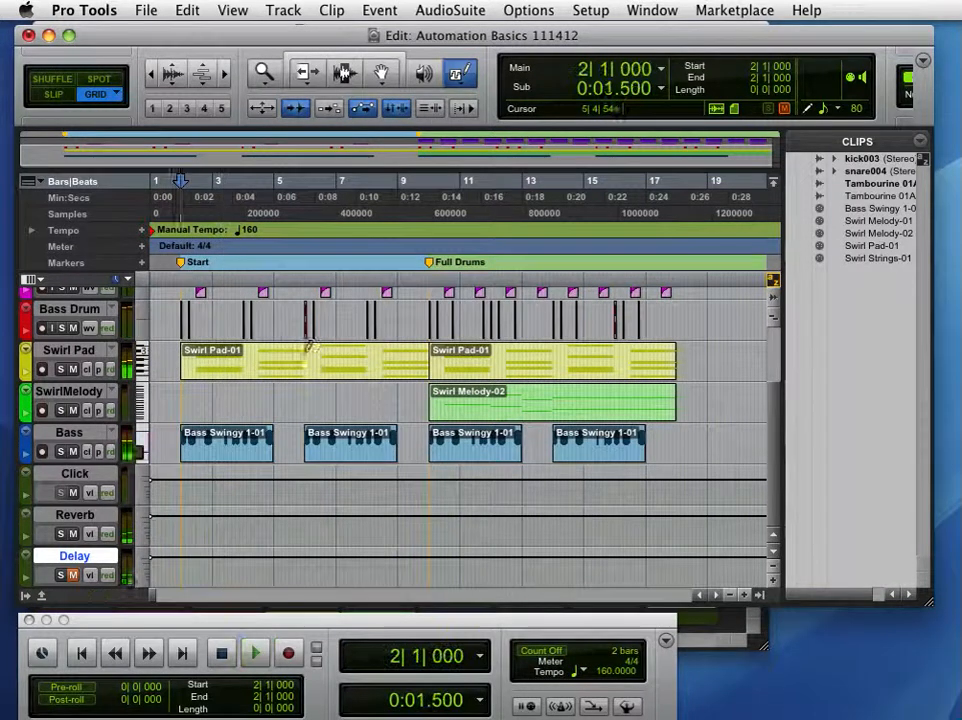
{"action": "left_click", "coordinate": [73, 576]}
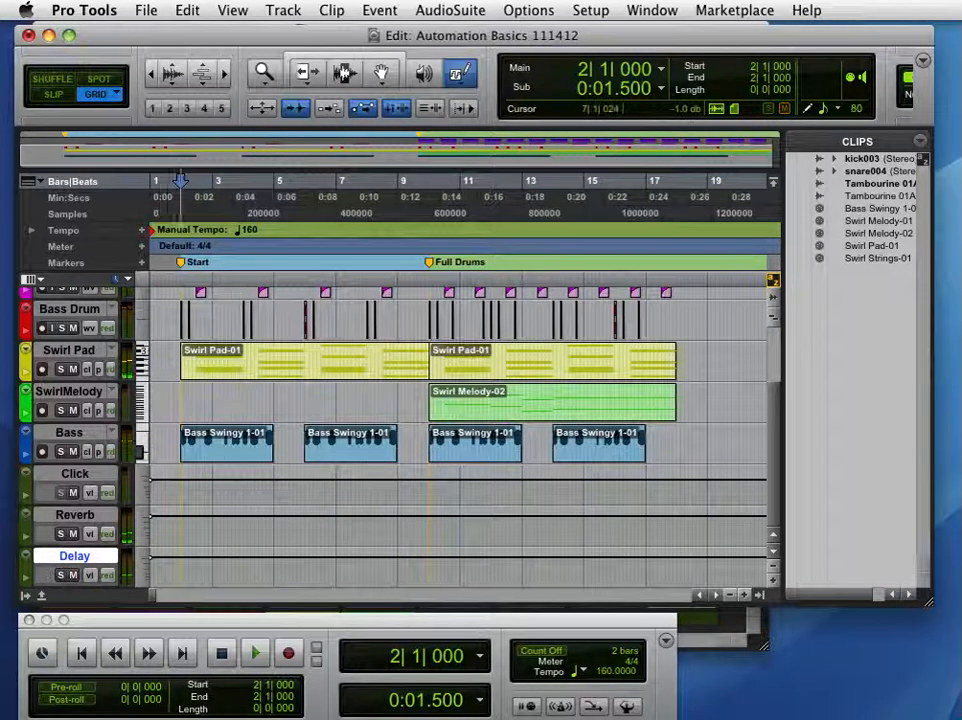
{"action": "key", "text": "space"}
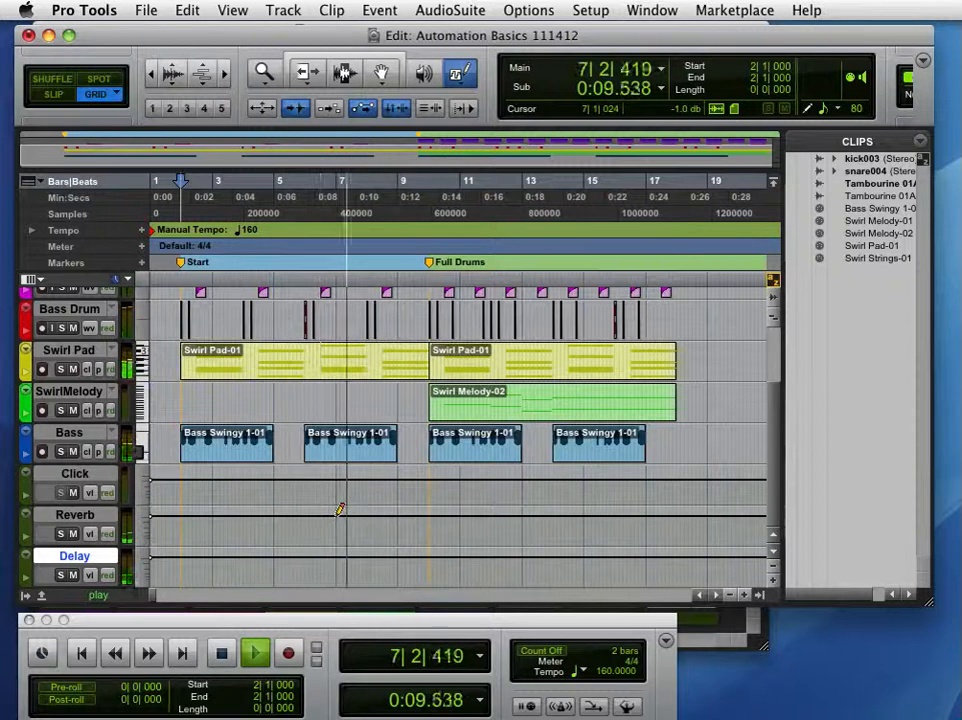
{"action": "key", "text": "space"}
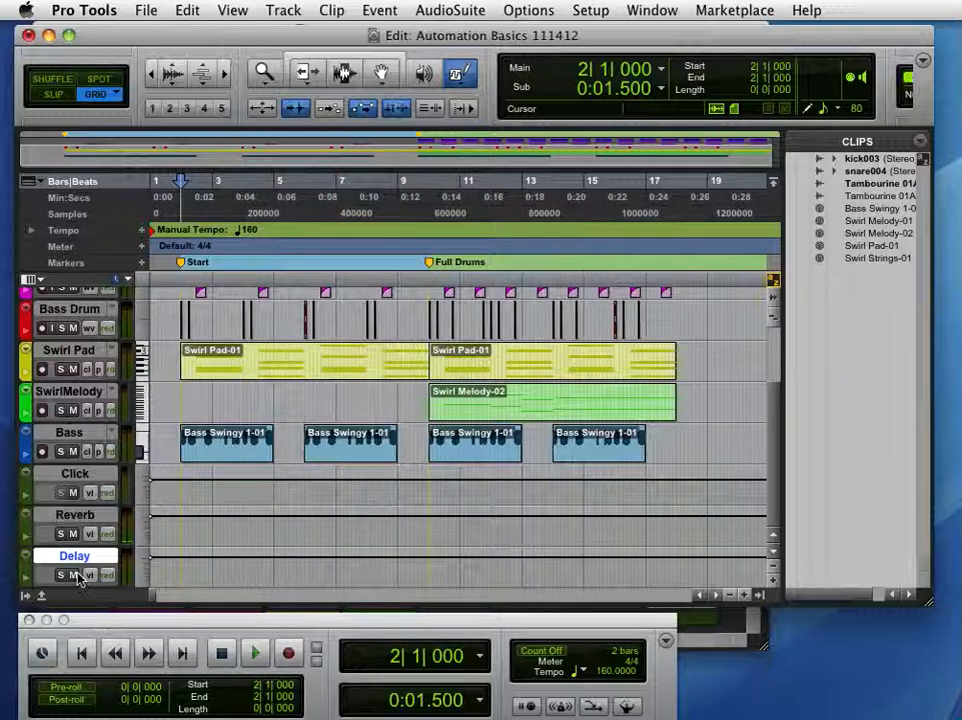
- Show the mute automation lane beneath the Delay track
{"action": "left_click", "coordinate": [27, 579]}
{"action": "scroll", "coordinate": [101, 545], "scroll_direction": "down", "scroll_amount": 1}
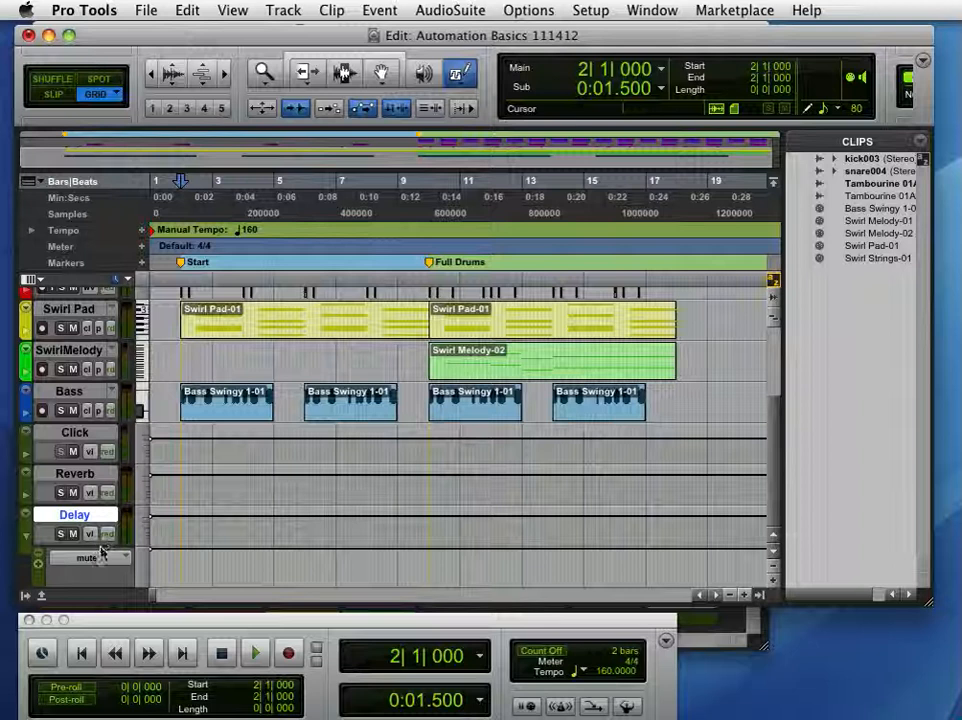
{"action": "left_click", "coordinate": [65, 563]}
{"action": "left_click", "coordinate": [60, 556]}
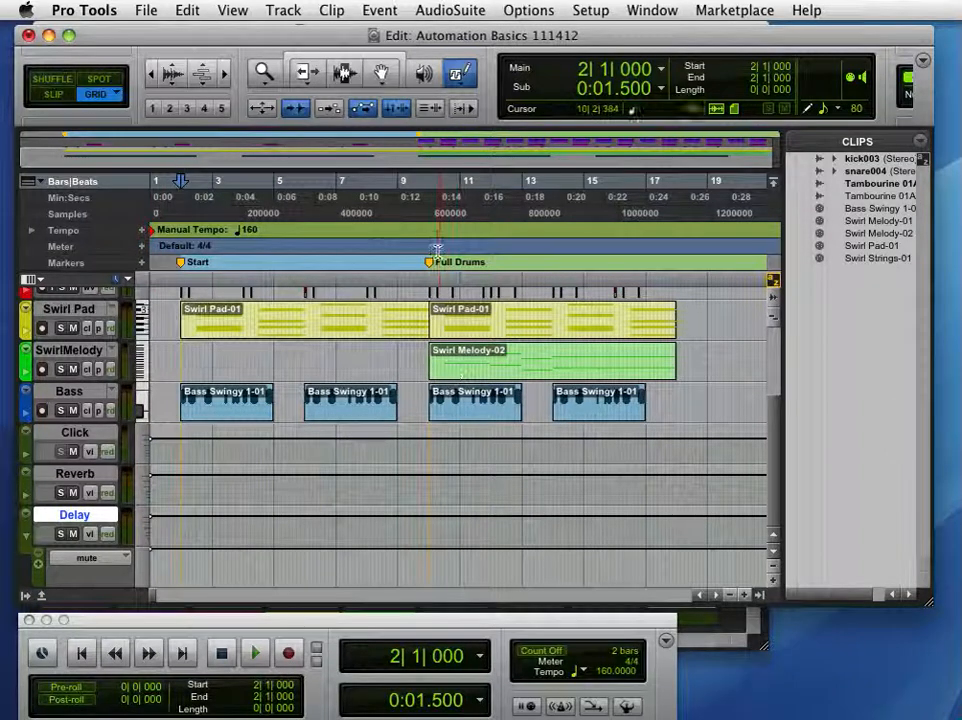
{"action": "left_click", "coordinate": [154, 565]}
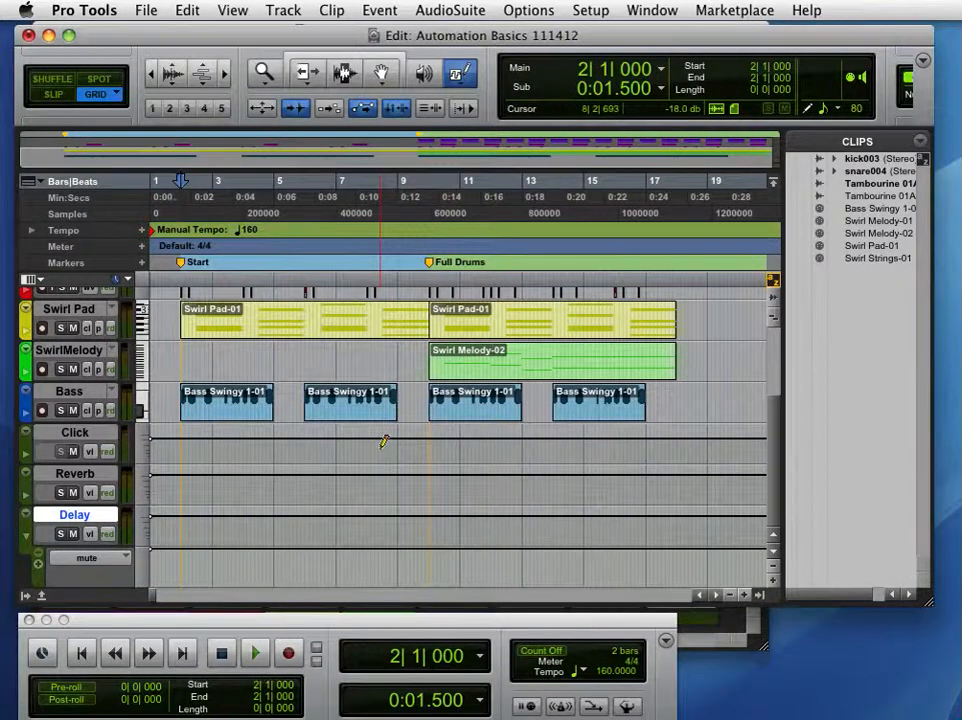
- With the Grabber tool, move the Delay track's first mute breakpoint down to the muted level
{"action": "key", "text": "super+bracketright"}
{"action": "key", "text": "super+bracketright"}
{"action": "key", "text": "super+bracketright"}
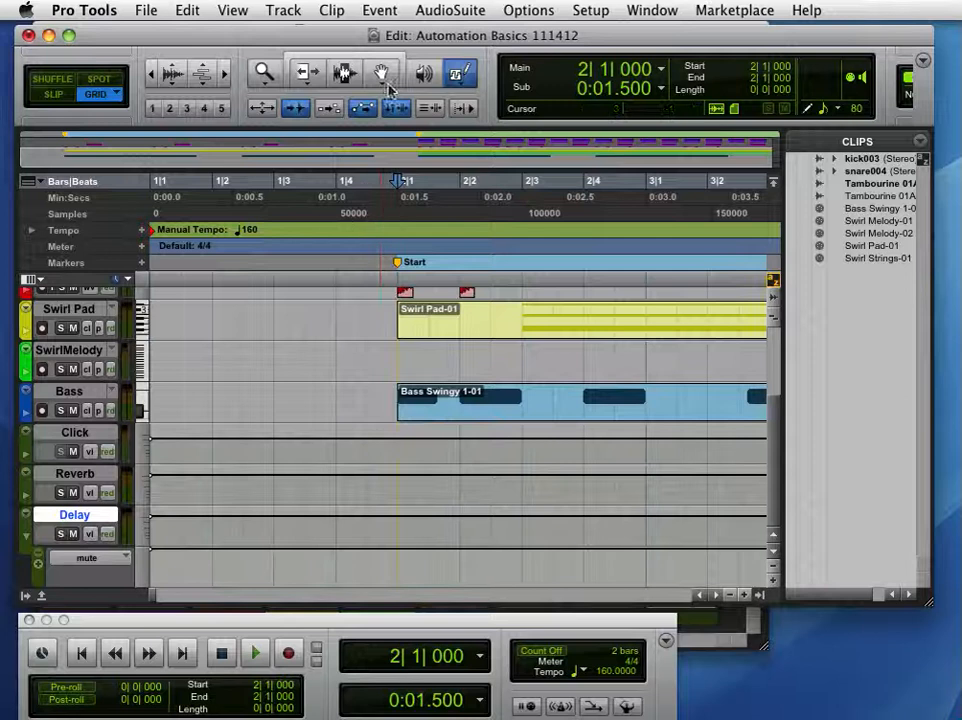
{"action": "left_click", "coordinate": [382, 76]}
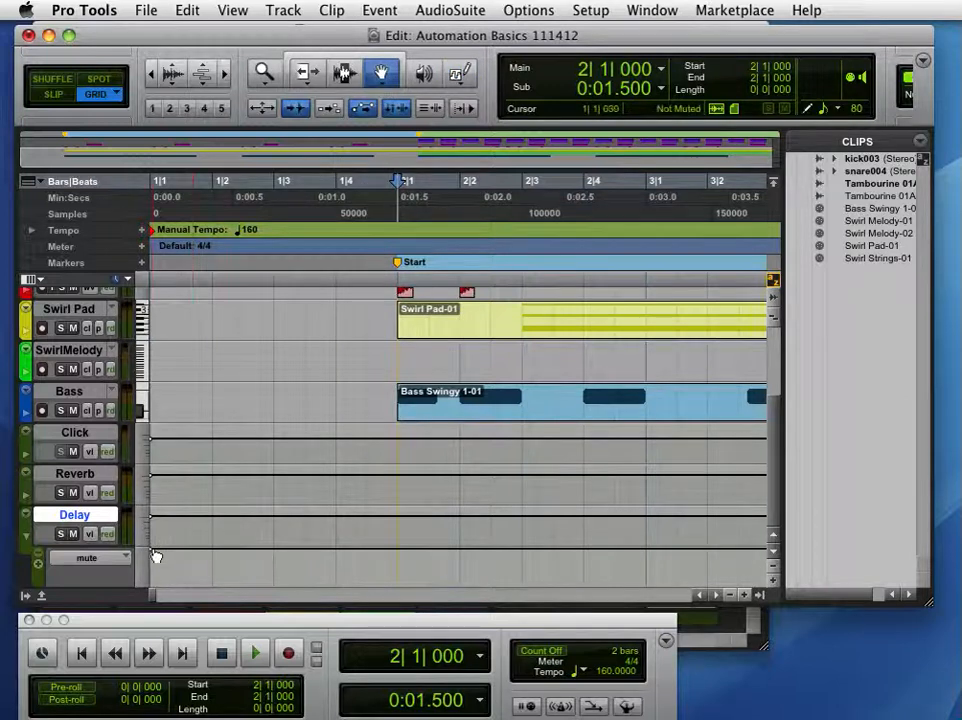
{"action": "left_click_drag", "start_coordinate": [150, 550], "coordinate": [147, 600]}
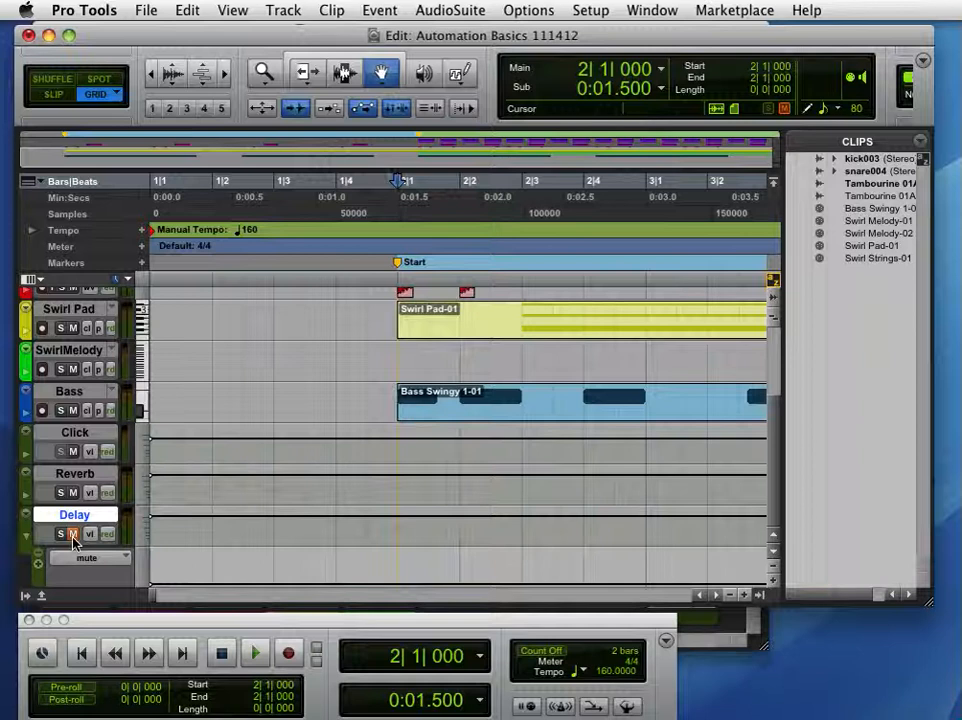
- Add a Delay mute breakpoint at the Full Drums marker, 10|1|000, and raise it to Not Muted
{"action": "scroll", "coordinate": [657, 603], "scroll_direction": "right", "scroll_amount": 10}
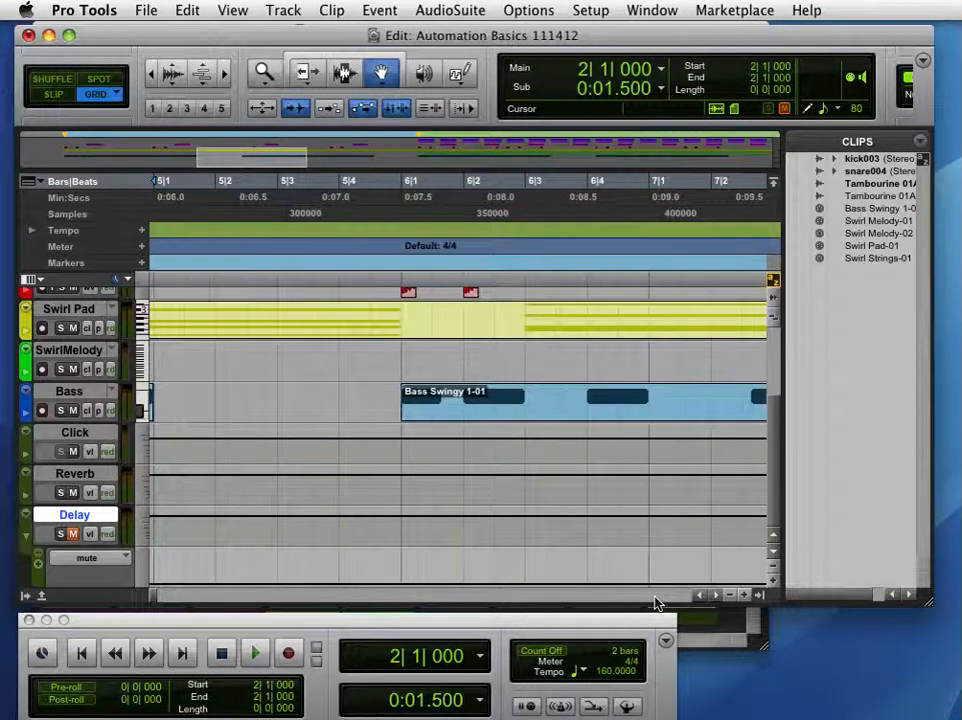
{"action": "key", "text": "KP_Decimal"}
{"action": "key", "text": "KP_2"}
{"action": "key", "text": "KP_Decimal"}
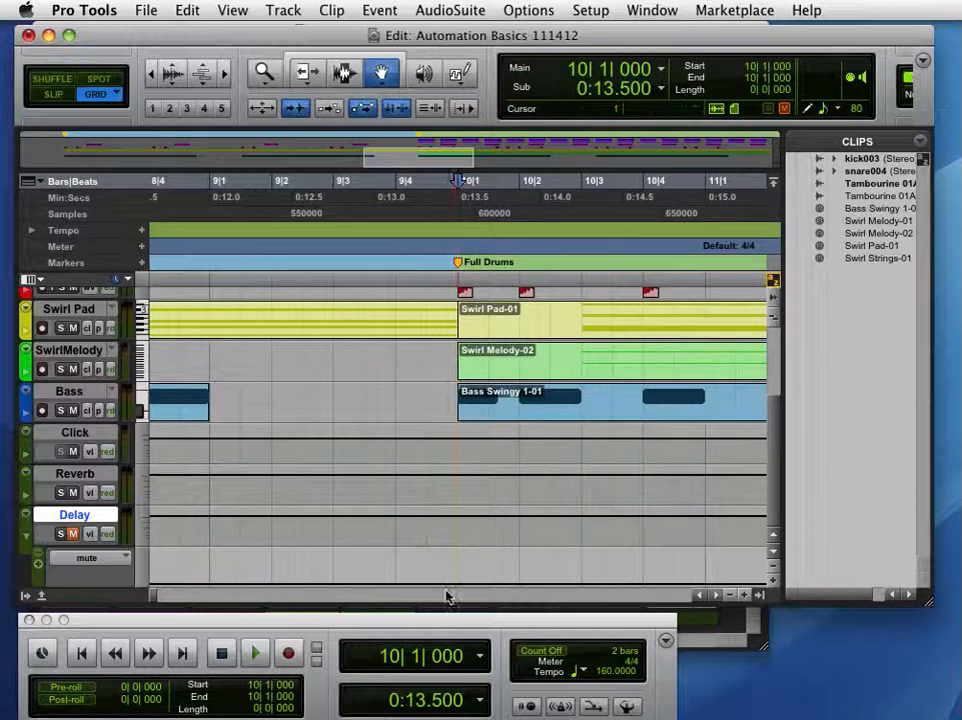
{"action": "left_click_drag", "start_coordinate": [459, 585], "coordinate": [459, 552]}
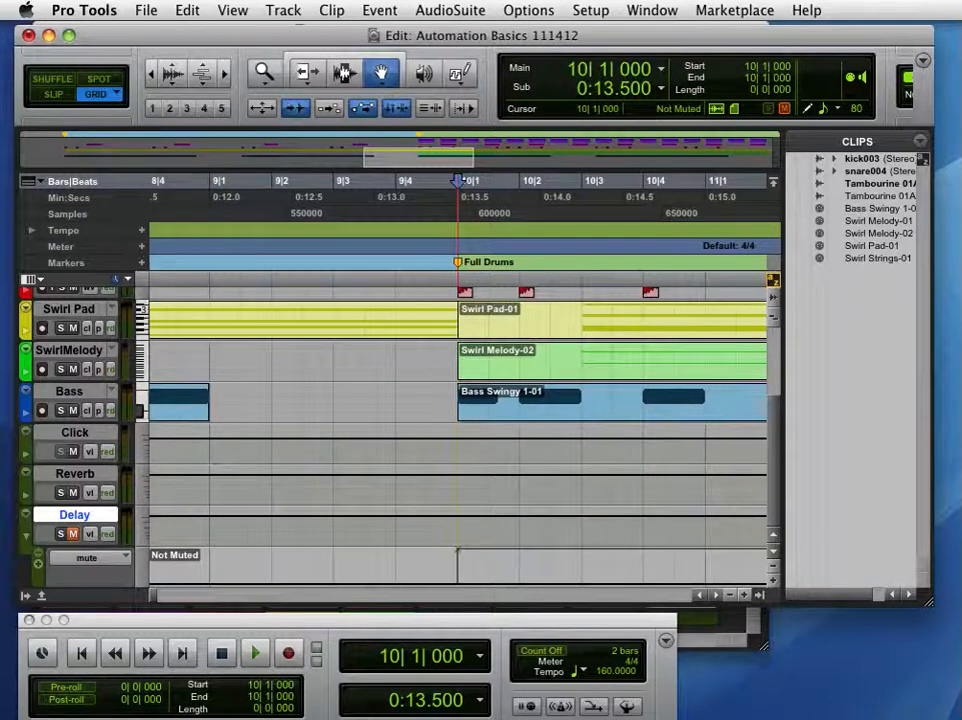
{"action": "left_click_drag", "start_coordinate": [457, 551], "coordinate": [457, 550]}
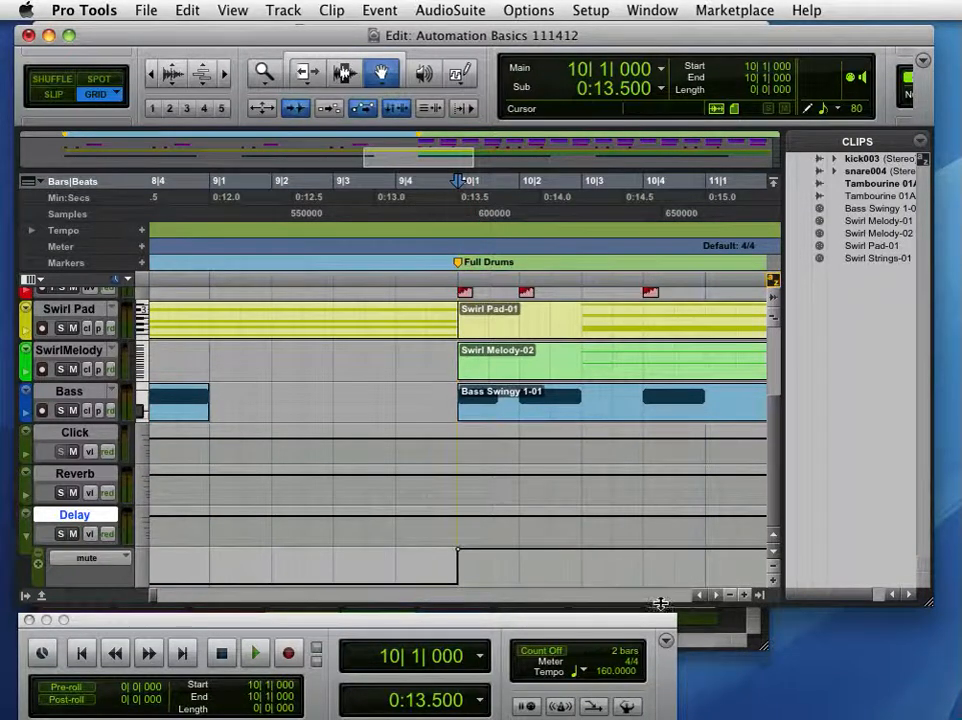
- Play from 5|4|000 past the Full Drums marker to check the Delay's mute automation
{"action": "key", "text": "super+bracketleft"}
{"action": "key", "text": "super+bracketleft"}
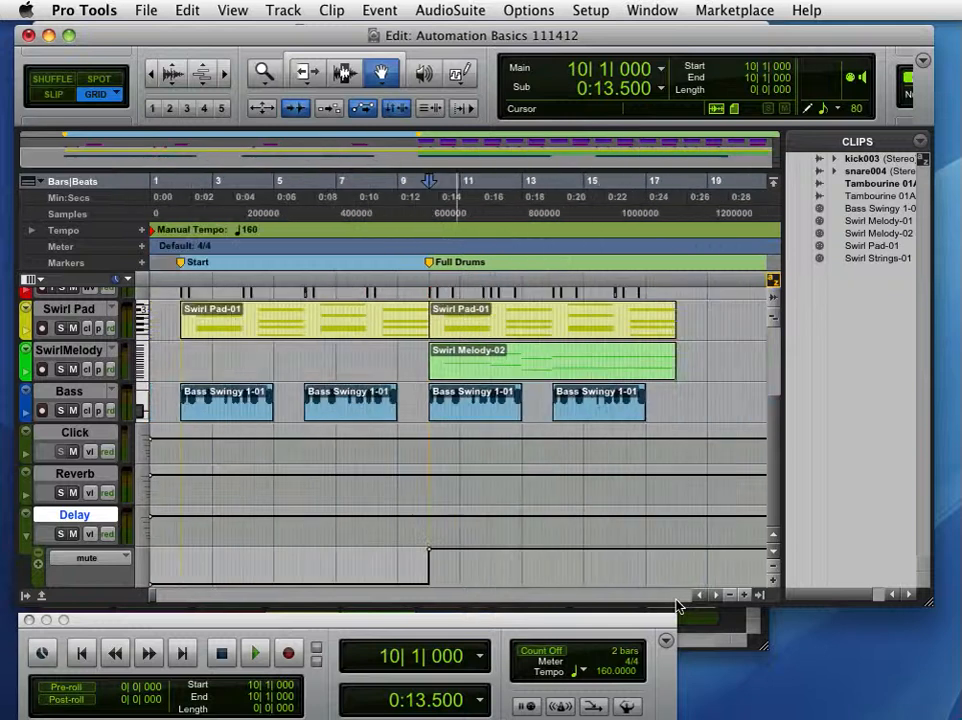
{"action": "left_click", "coordinate": [297, 197]}
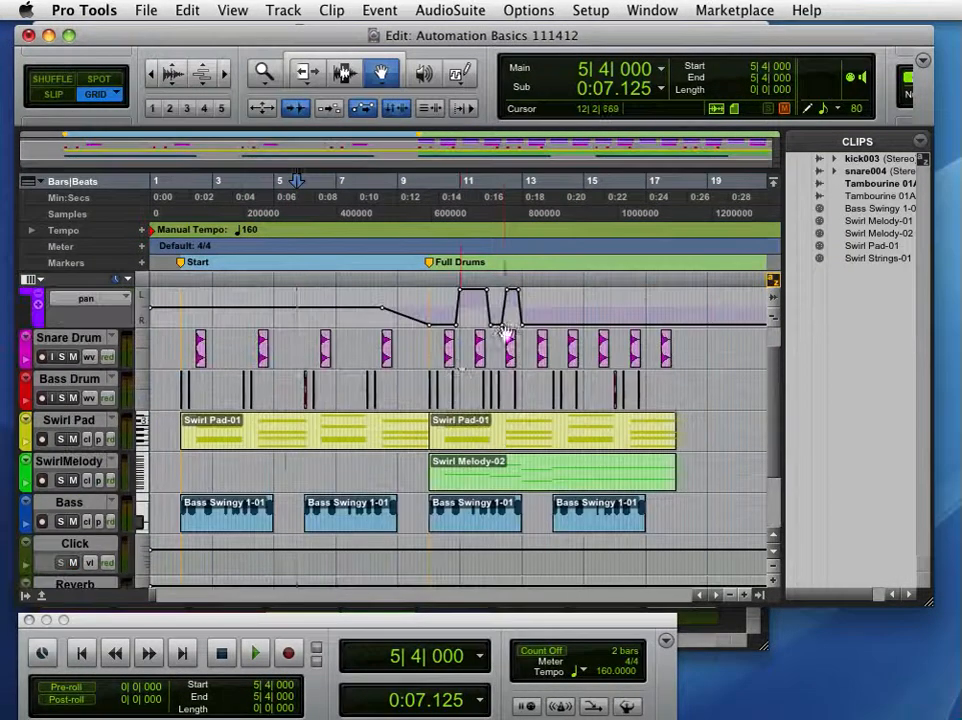
{"action": "scroll", "coordinate": [507, 337], "scroll_direction": "up", "scroll_amount": 3}
{"action": "scroll", "coordinate": [440, 300], "scroll_direction": "down", "scroll_amount": 3}
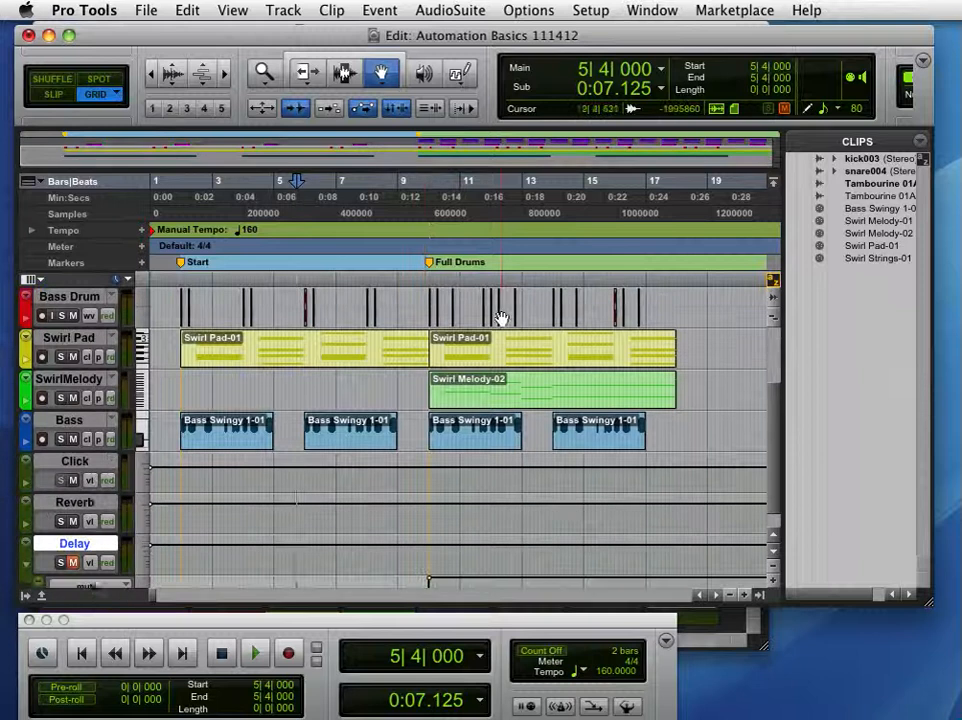
{"action": "key", "text": "space"}
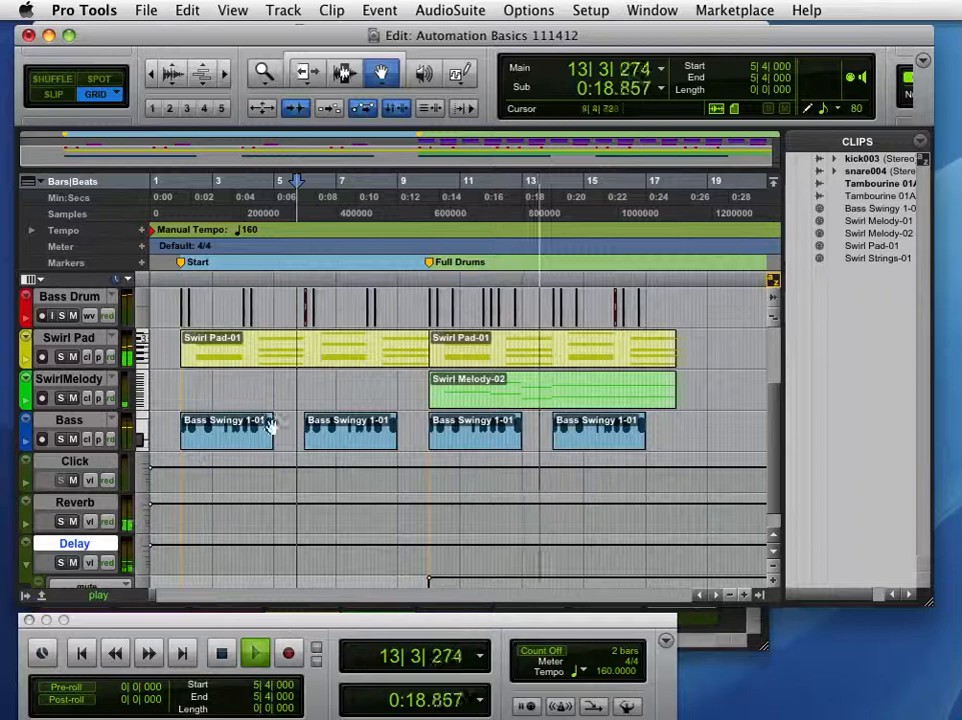
{"action": "key", "text": "space"}
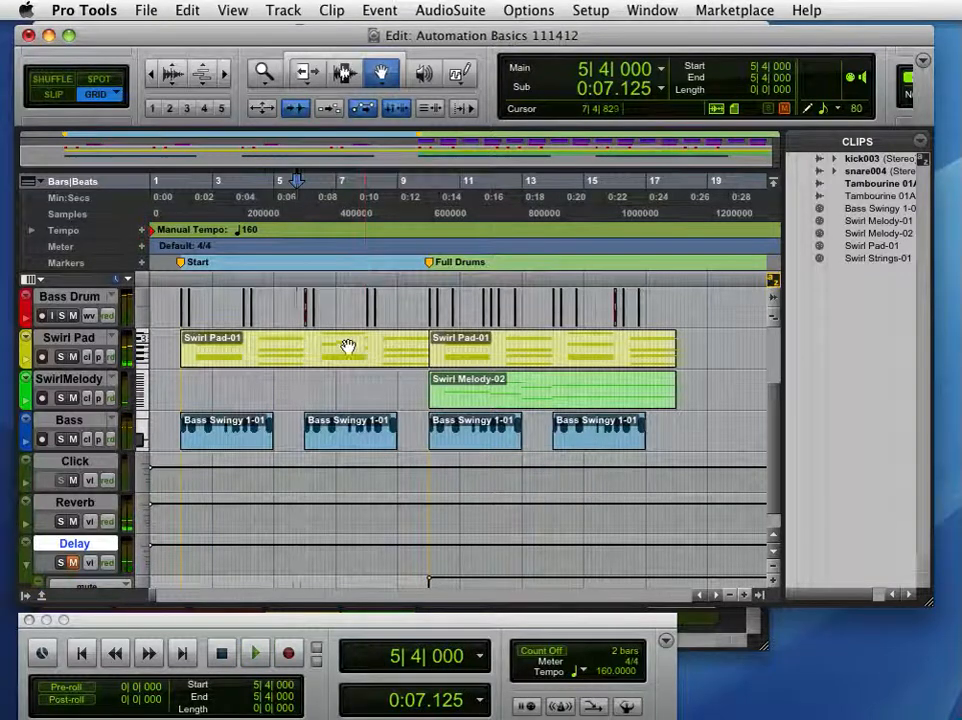
- Show the audio volume automation lane beneath the Swirl Pad track
{"action": "left_click", "coordinate": [28, 362]}
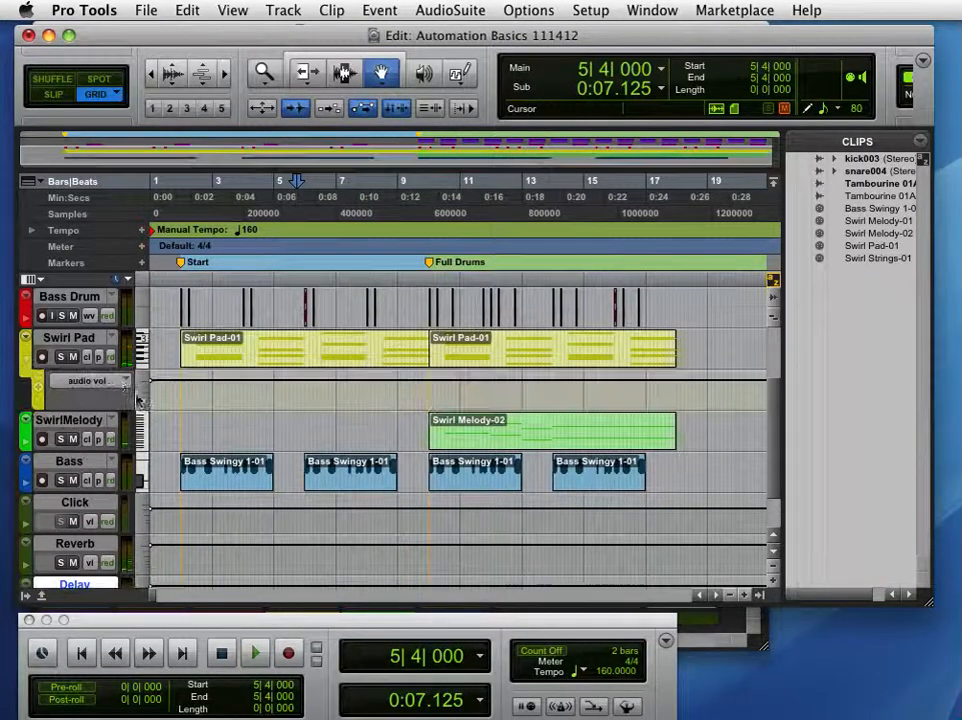
{"action": "left_click", "coordinate": [108, 383]}
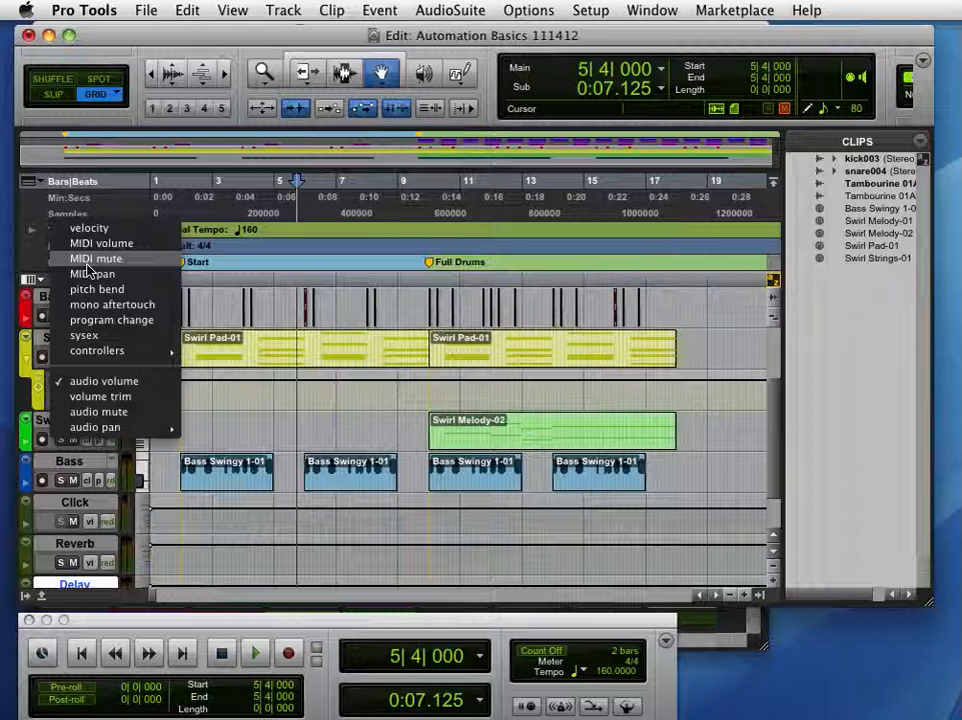
{"action": "left_click", "coordinate": [100, 385]}
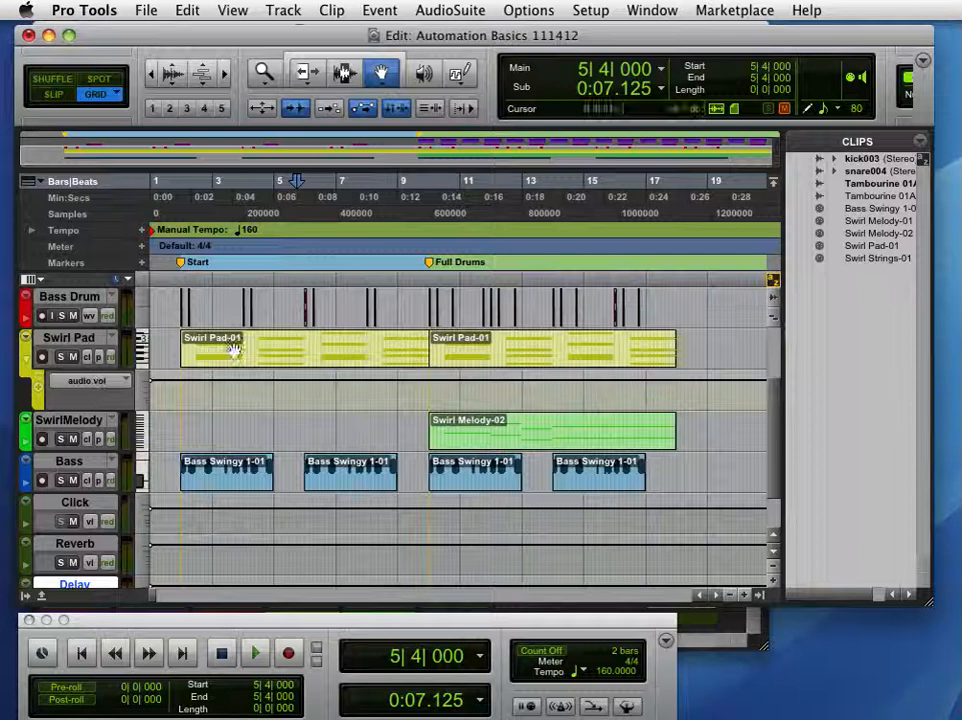
- With the Line Pencil, draw a Swirl Pad volume ramp rising from a low level just before the Start marker to just before Full Drums
{"action": "left_click", "coordinate": [458, 73]}
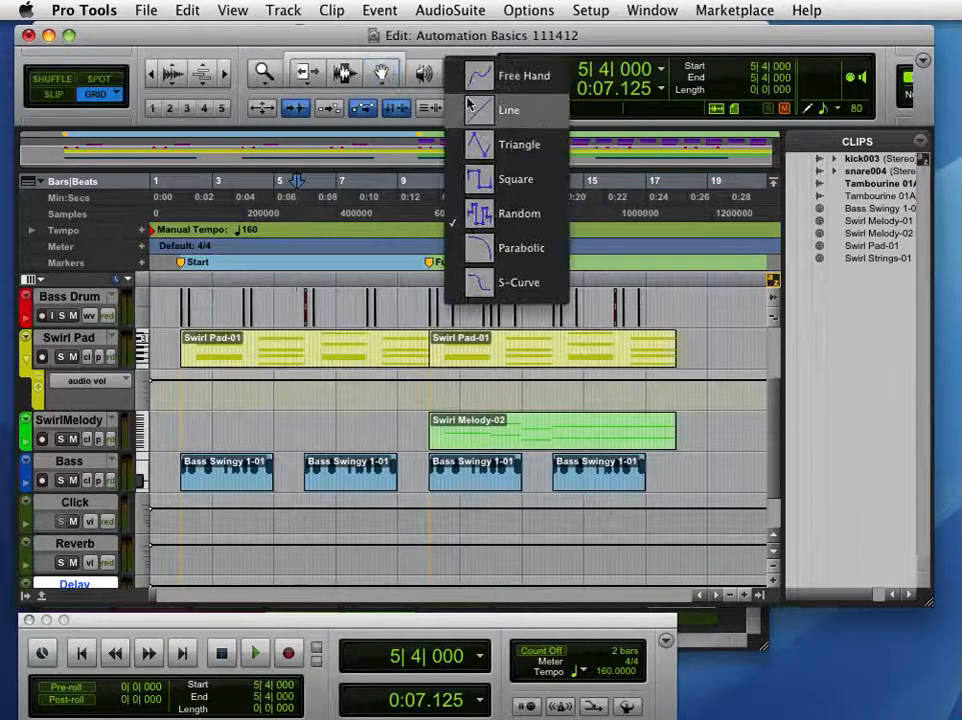
{"action": "left_click", "coordinate": [470, 108]}
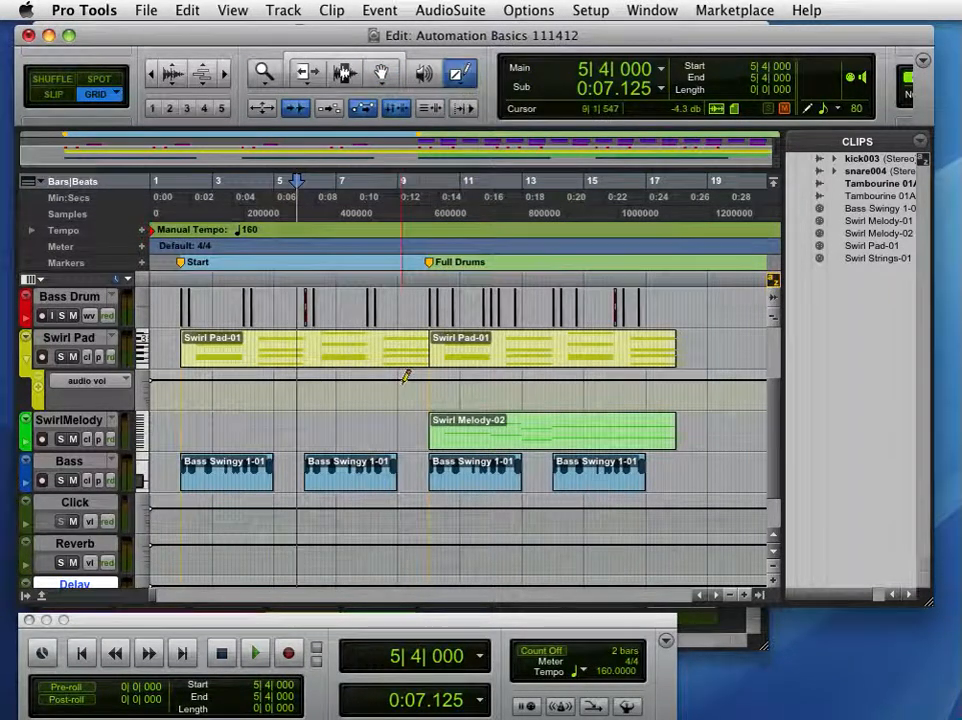
{"action": "mouse_move", "coordinate": [418, 377]}
{"action": "left_mouse_down"}
{"action": "mouse_move", "coordinate": [202, 393]}
{"action": "mouse_move", "coordinate": [173, 404]}
{"action": "left_mouse_up"}
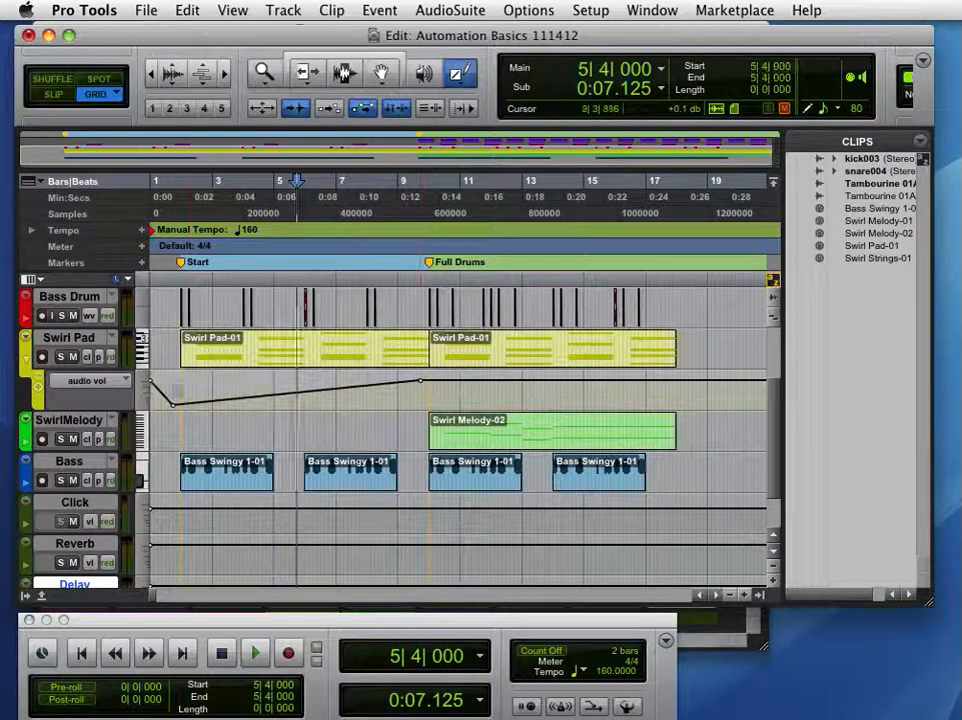
- Play from the Start marker and watch the automated controls in the Mix window to check the Swirl Pad volume ramp
{"action": "left_click", "coordinate": [200, 262]}
{"action": "key", "text": "space"}
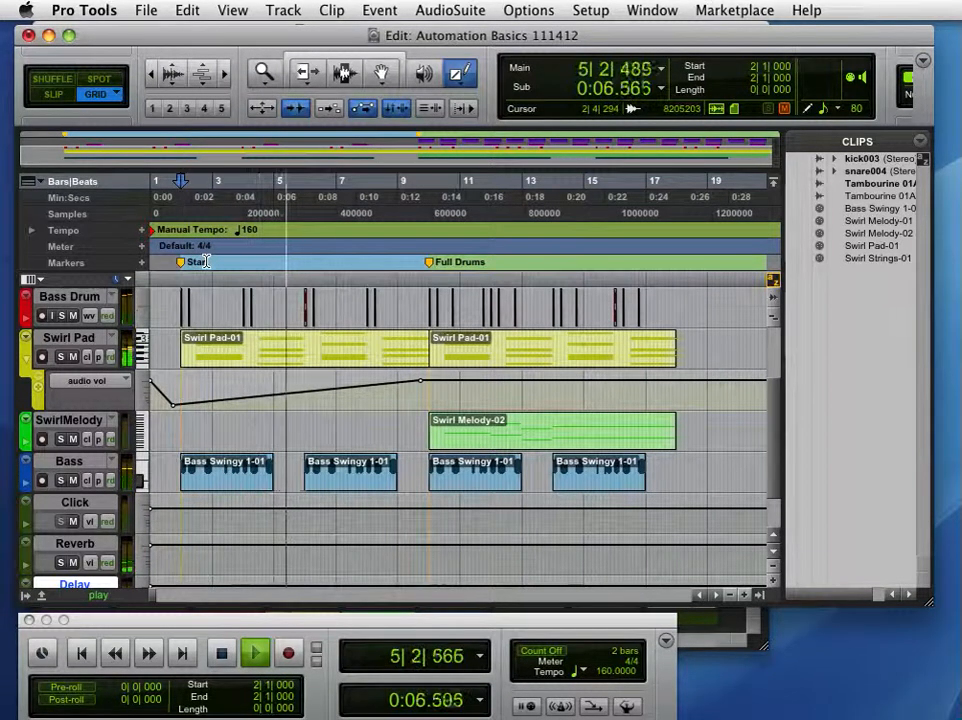
{"action": "key", "text": "super+equal"}
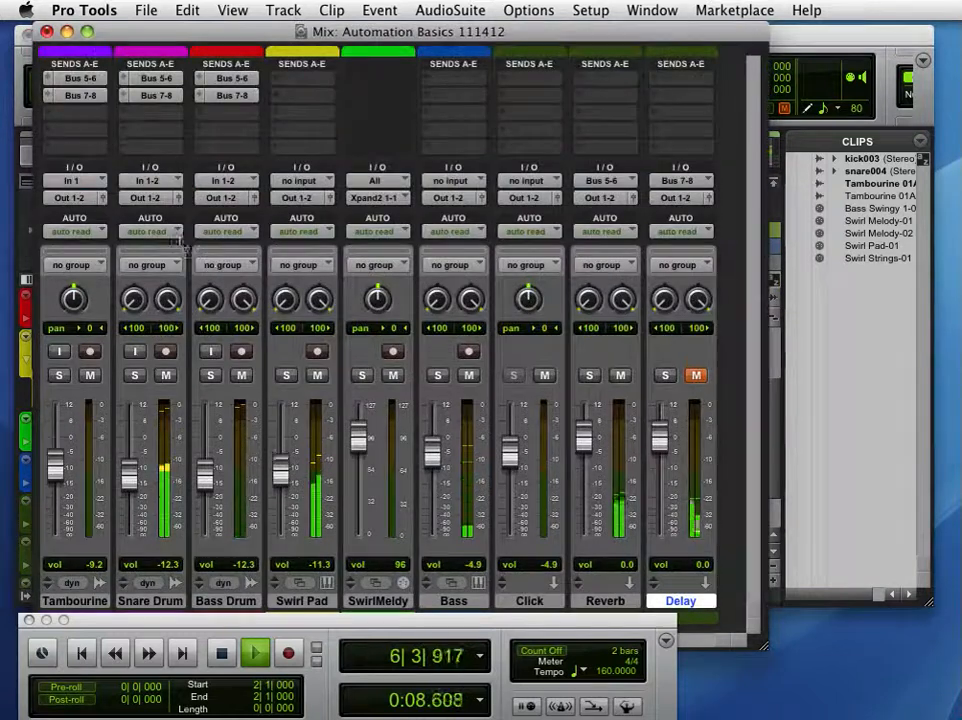
{"action": "left_click_drag", "start_coordinate": [255, 35], "coordinate": [678, 32]}
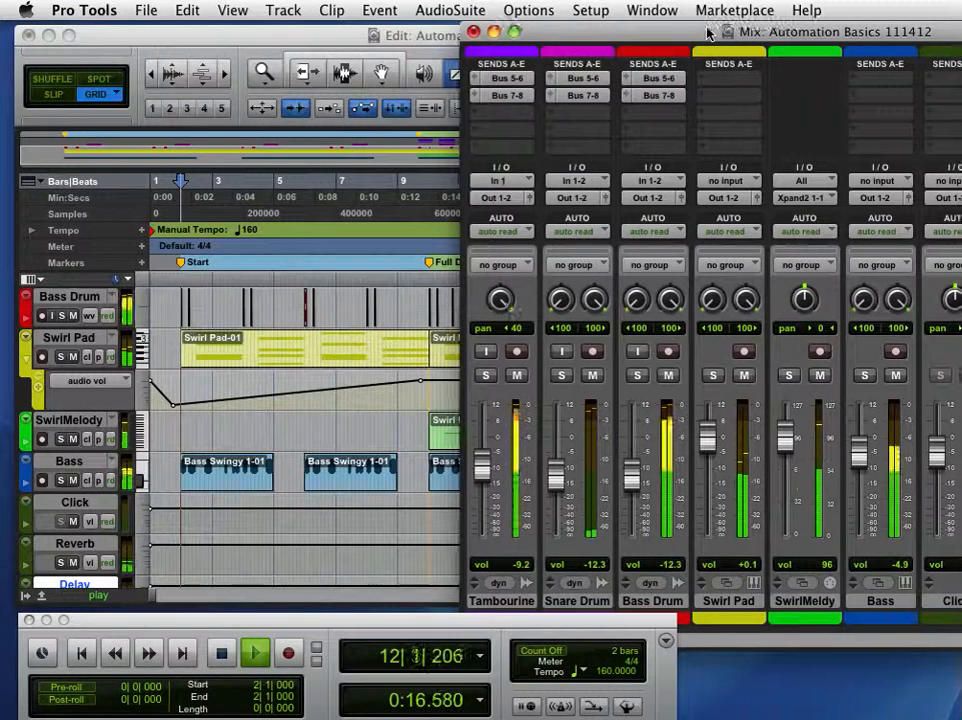
{"action": "left_click_drag", "start_coordinate": [709, 32], "coordinate": [303, 37]}
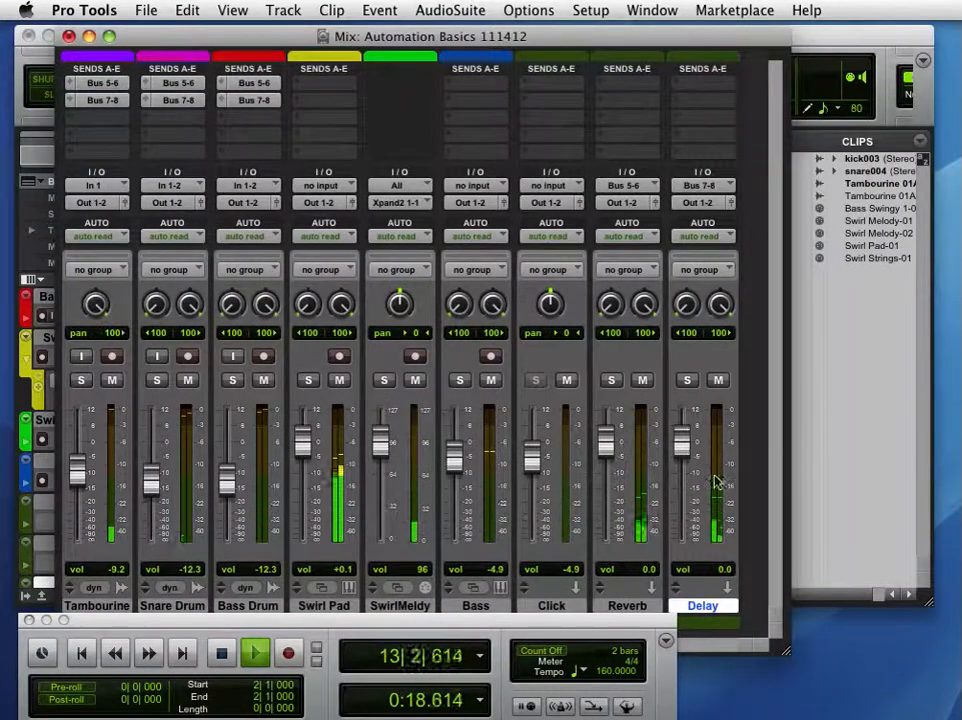
{"action": "left_click", "coordinate": [222, 653]}
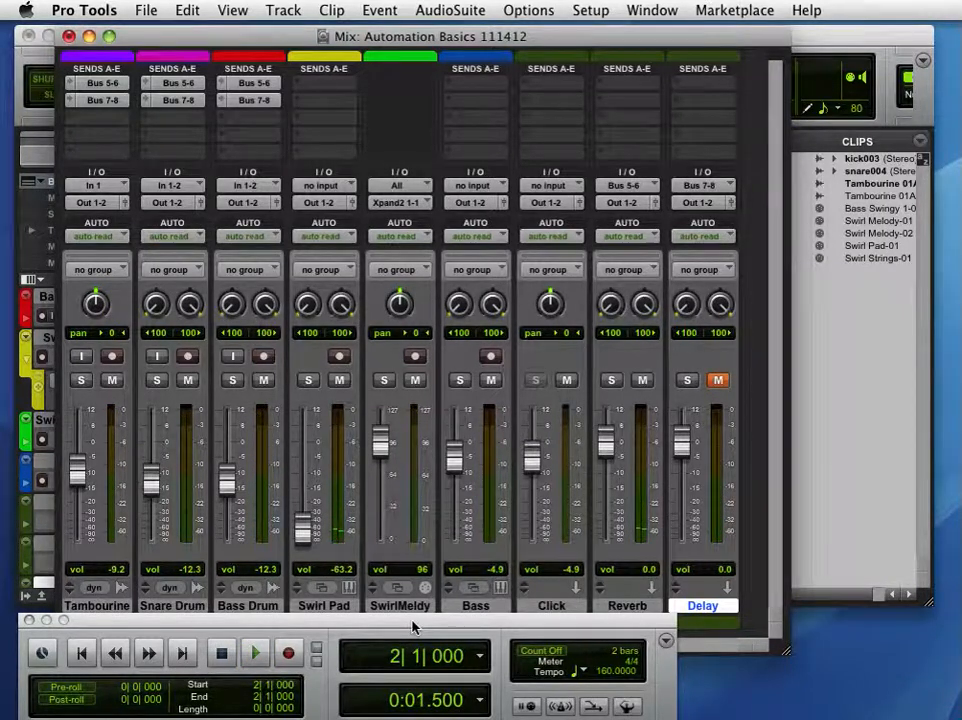
- Reposition the Mix window and set the Bass track's automation mode to touch
{"action": "left_click_drag", "start_coordinate": [610, 42], "coordinate": [666, 37]}
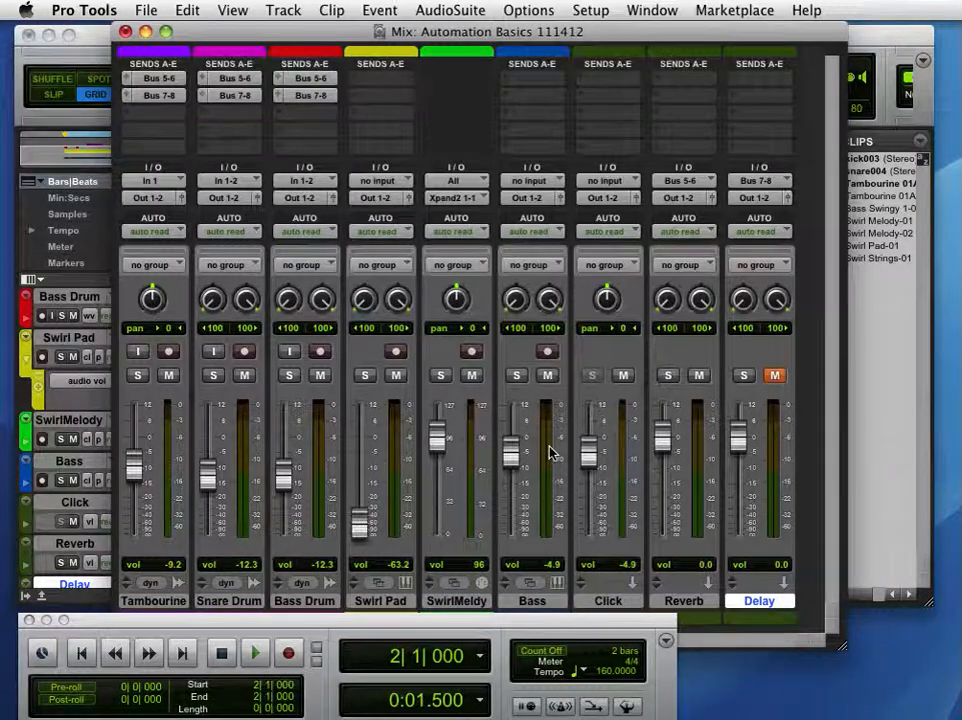
{"action": "left_click", "coordinate": [545, 352]}
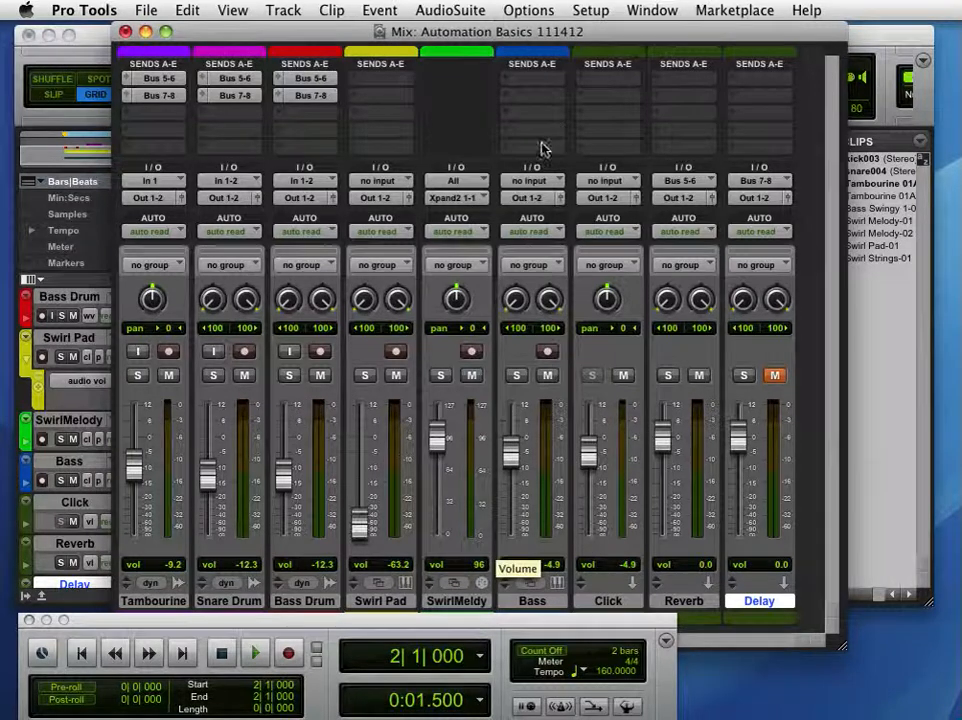
{"action": "left_click", "coordinate": [554, 233]}
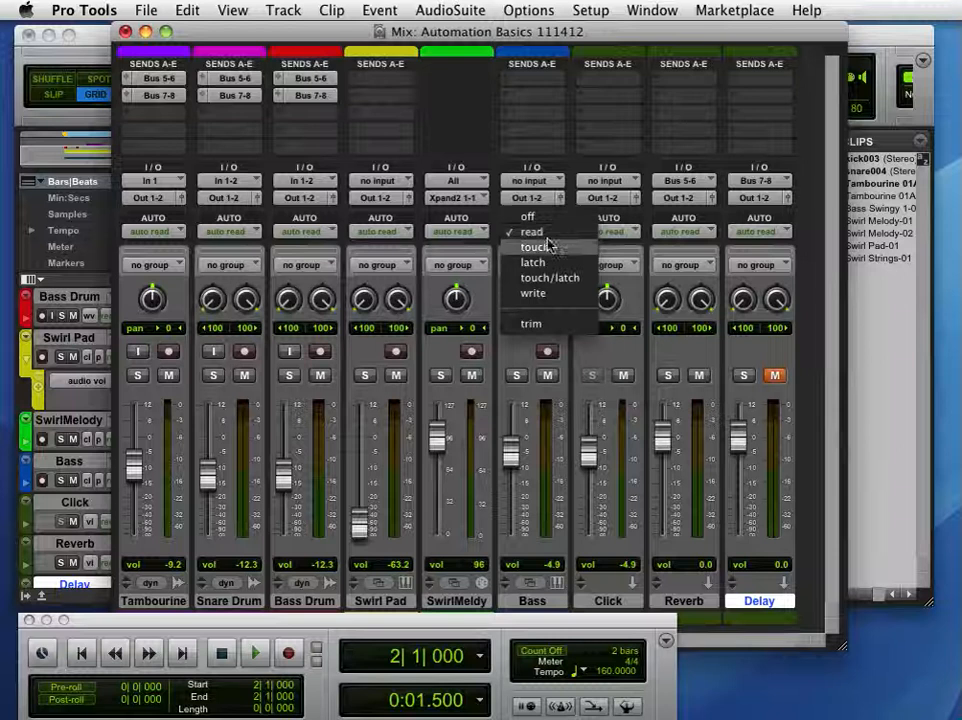
{"action": "left_click", "coordinate": [534, 247]}
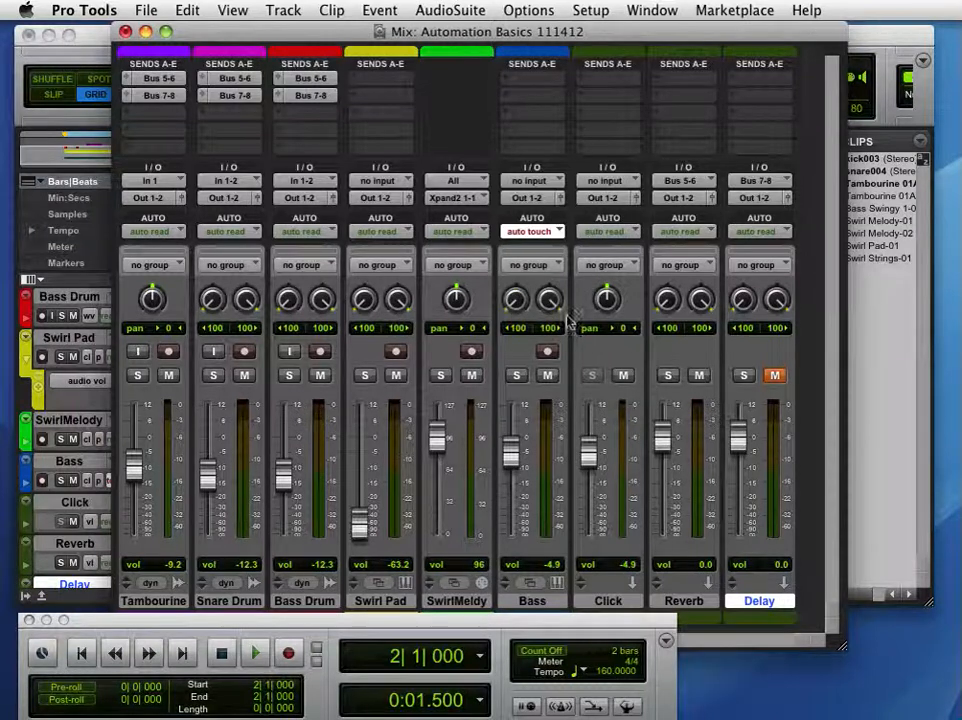
- Record Bass volume fader moves during playback from 2|1|000, and return the track's automation mode to read
{"action": "left_click", "coordinate": [256, 656]}
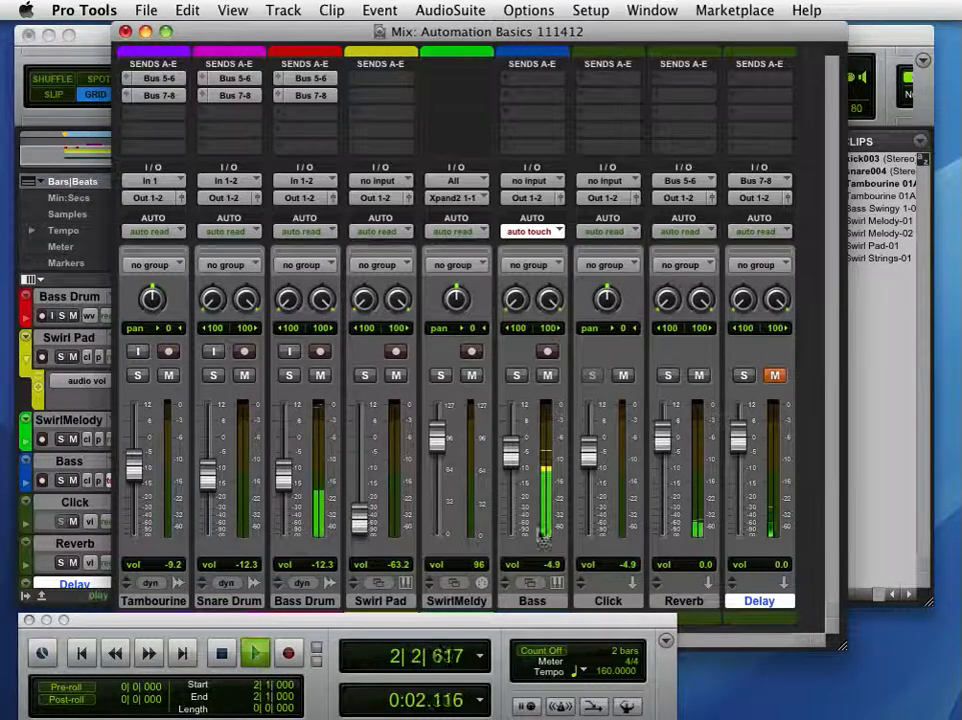
{"action": "mouse_move", "coordinate": [511, 451]}
{"action": "left_mouse_down"}
{"action": "mouse_move", "coordinate": [511, 490]}
{"action": "mouse_move", "coordinate": [511, 432]}
{"action": "mouse_move", "coordinate": [510, 493]}
{"action": "left_mouse_up"}
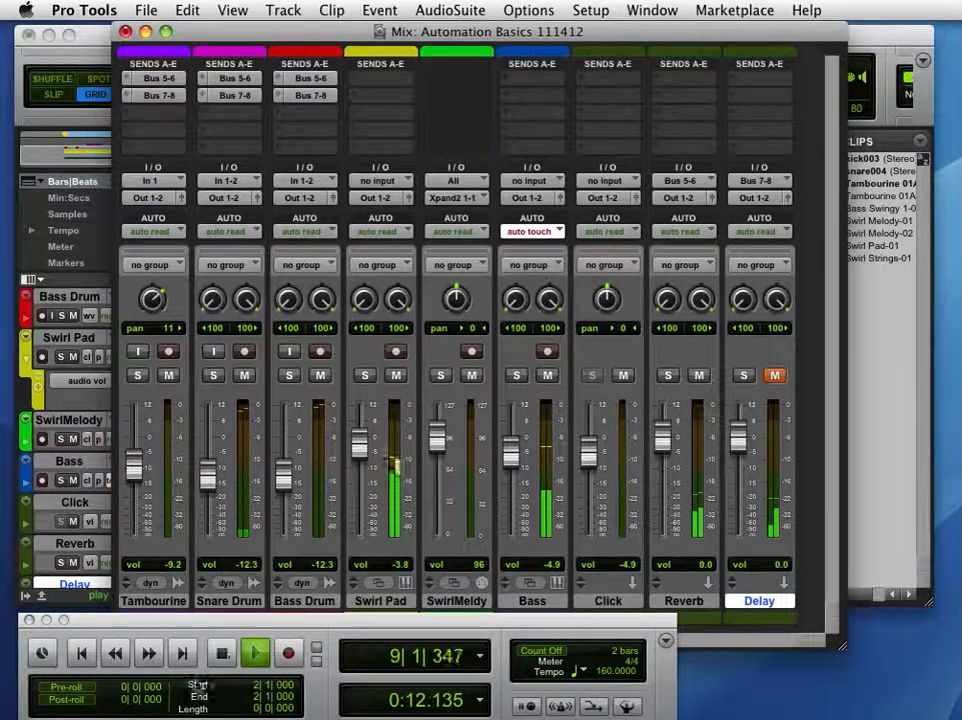
{"action": "left_click", "coordinate": [224, 655]}
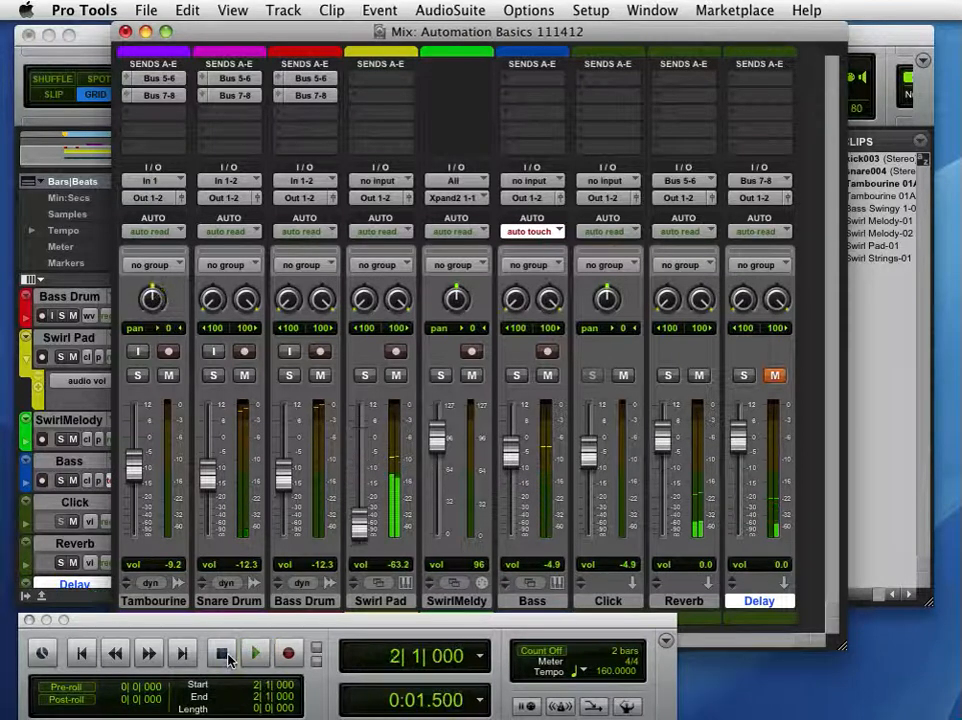
{"action": "left_click", "coordinate": [523, 234]}
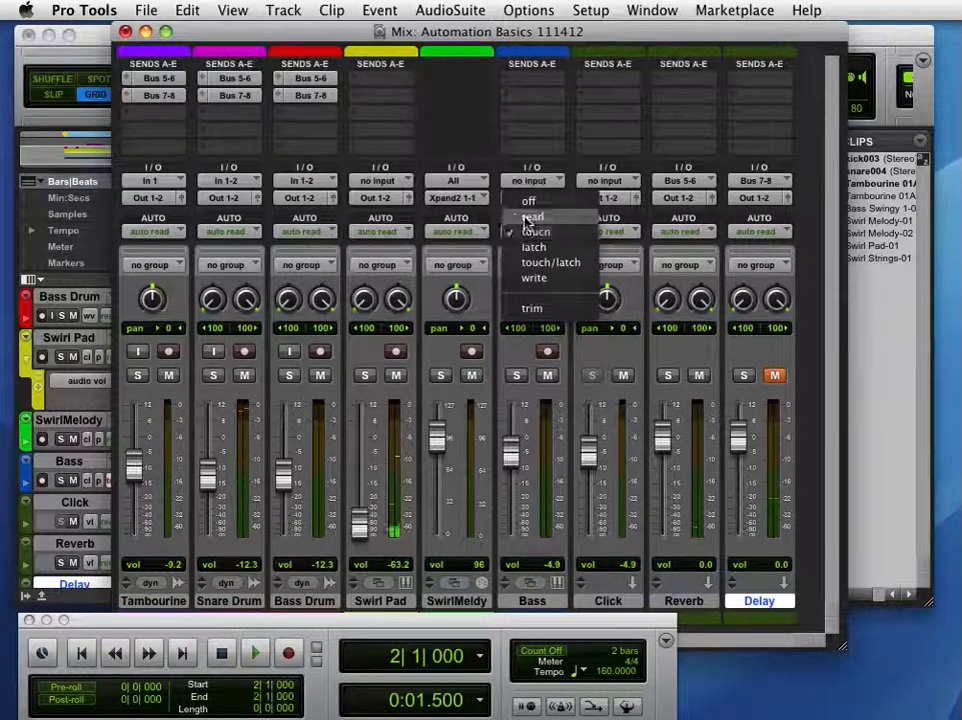
{"action": "left_click", "coordinate": [529, 217]}
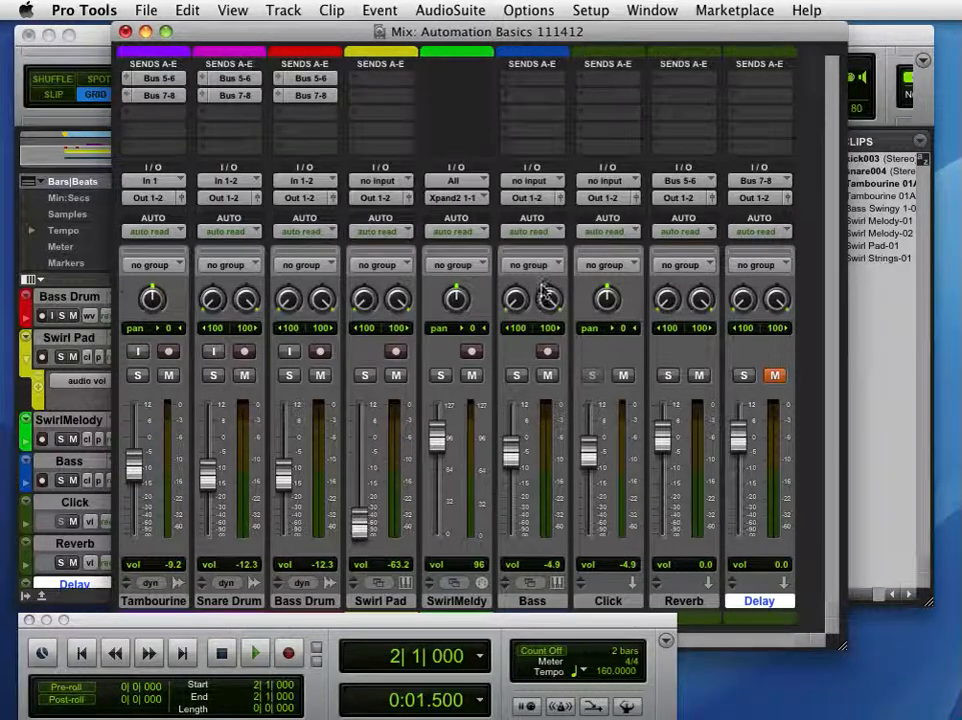
- Switch the Bass track's automation mode to off and back to read
{"action": "left_click", "coordinate": [533, 233]}
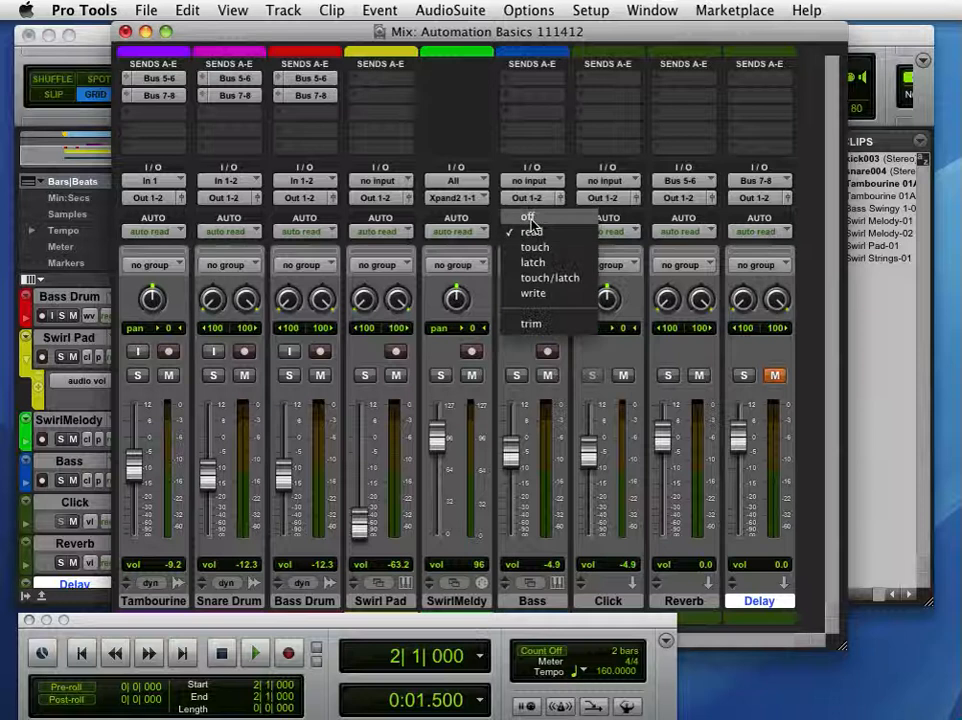
{"action": "left_click", "coordinate": [538, 234]}
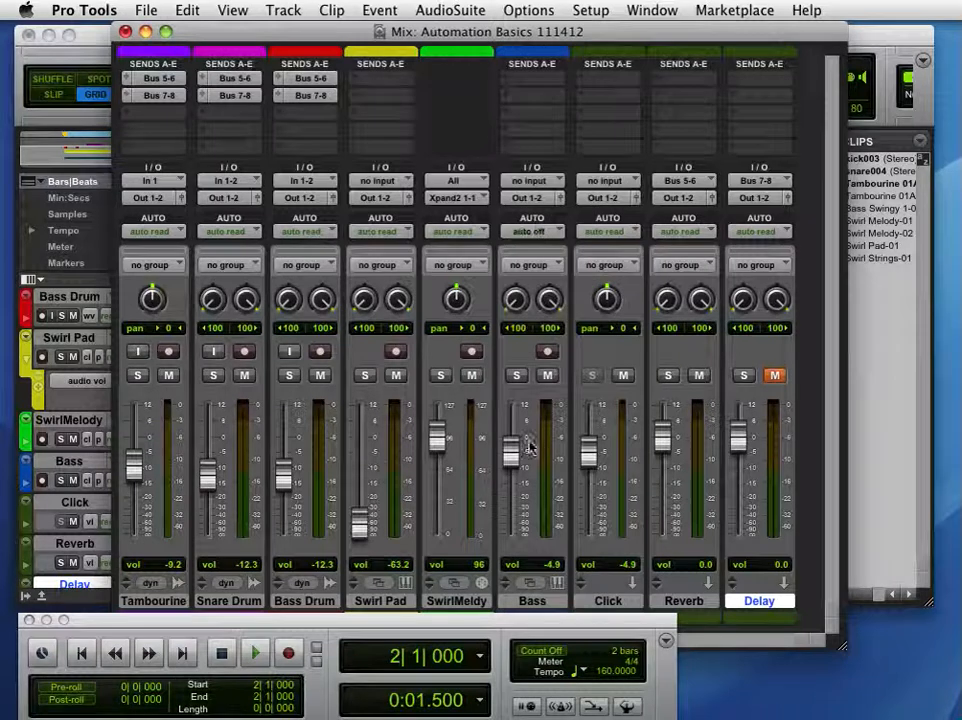
{"action": "left_click", "coordinate": [533, 233]}
{"action": "left_click", "coordinate": [533, 248]}
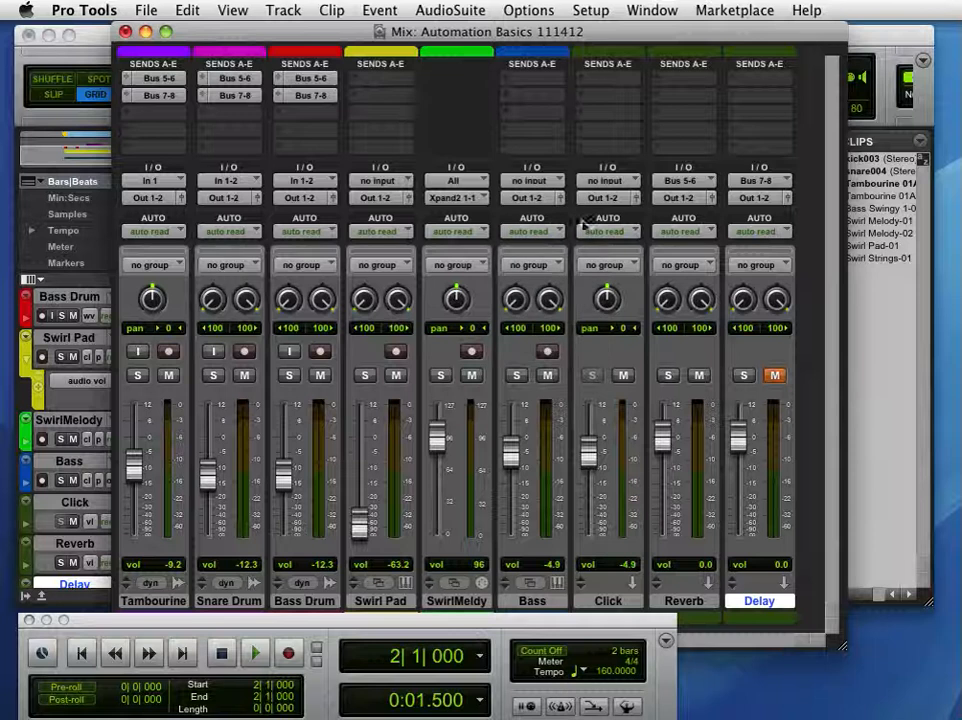
- In the Edit window, show the audio volume automation lane beneath the Bass track
{"action": "left_click", "coordinate": [75, 35]}
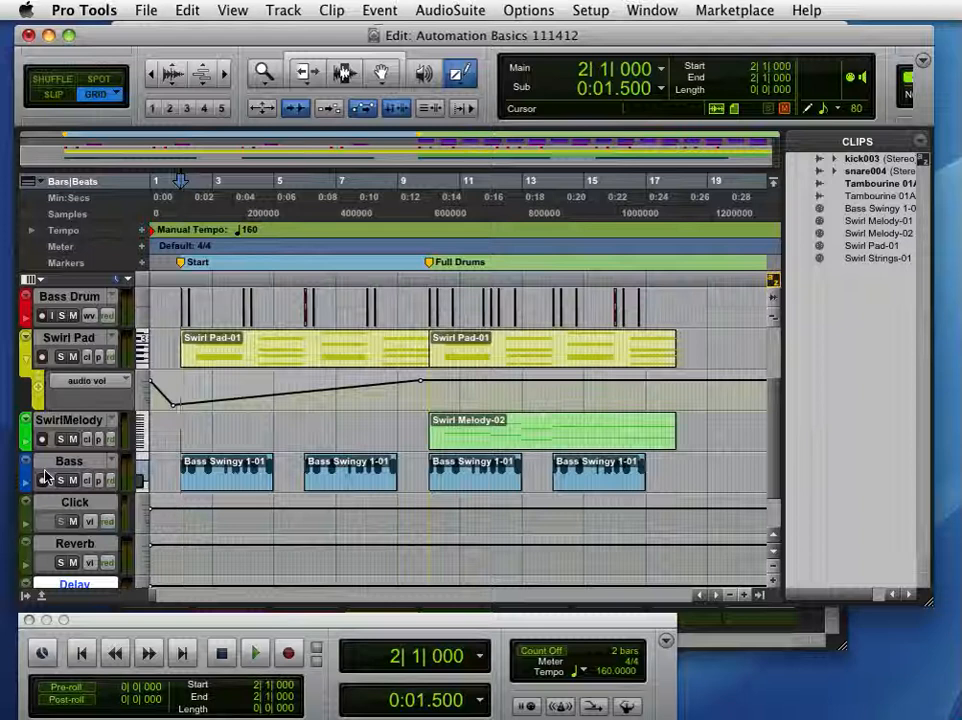
{"action": "left_click", "coordinate": [24, 485]}
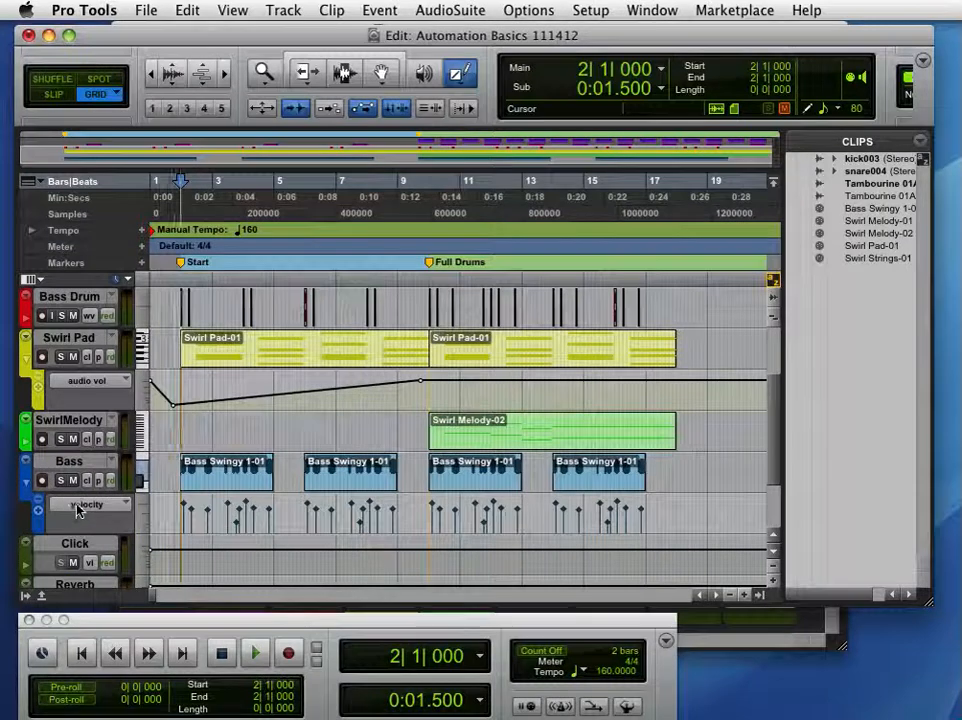
{"action": "left_click", "coordinate": [79, 507]}
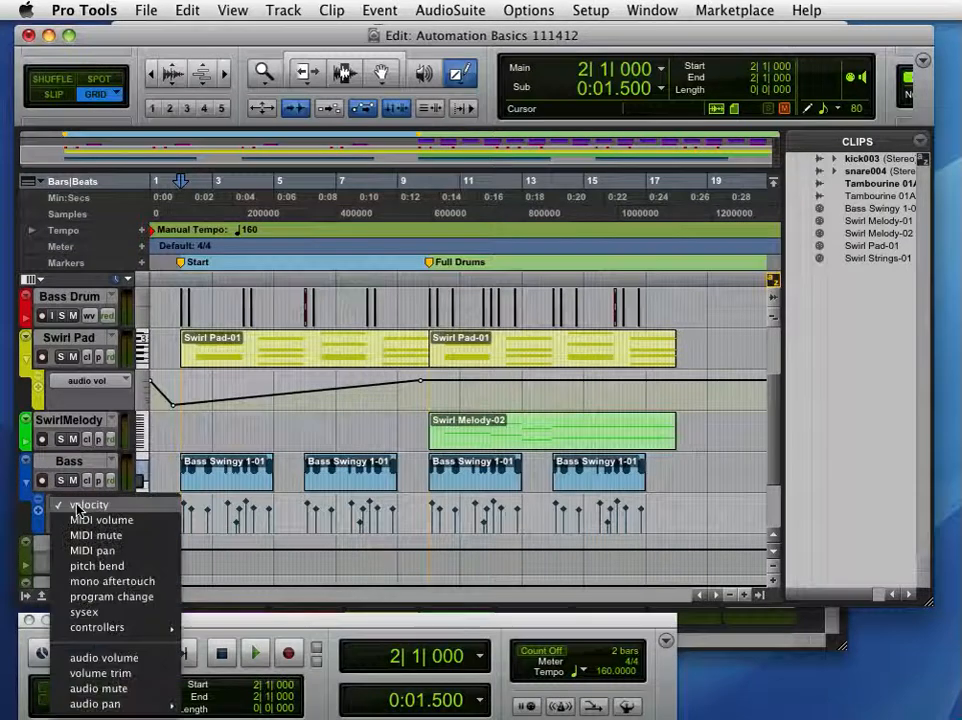
{"action": "left_click", "coordinate": [84, 659]}
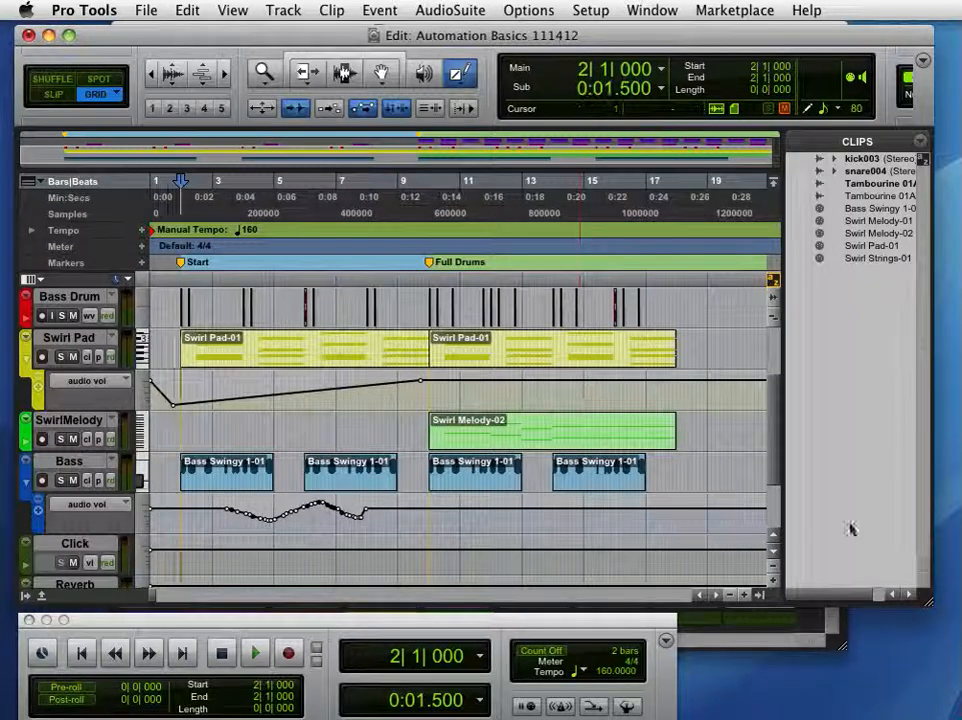
- Play from 2|1|000 with the Mix window moved beside the Edit window's lanes to check the recorded Bass volume automation
{"action": "key", "text": "space"}
{"action": "key", "text": "super+equal"}
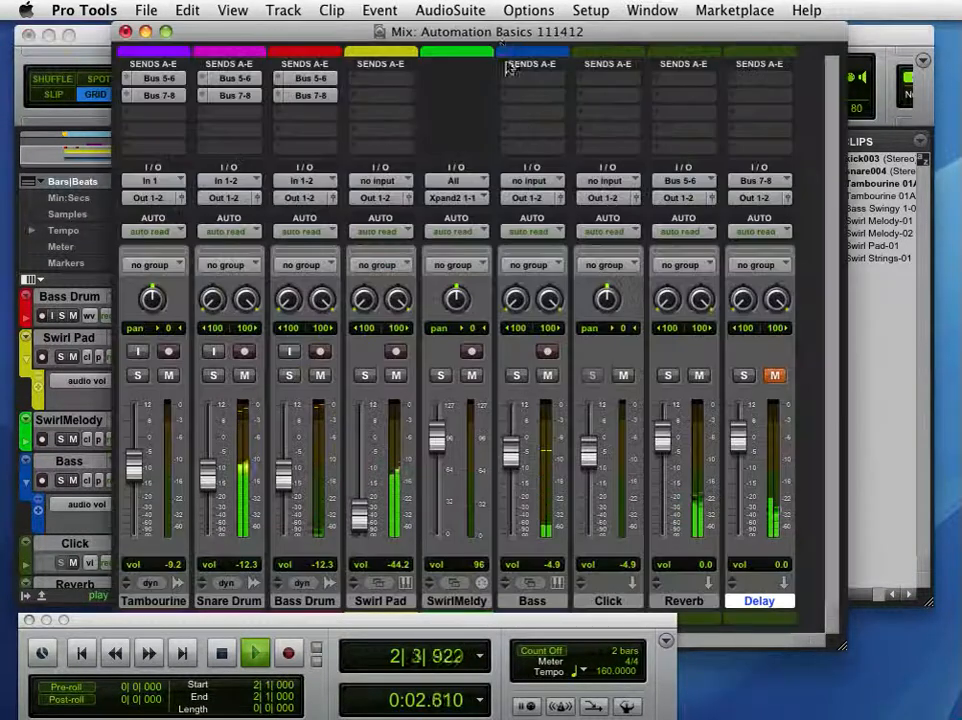
{"action": "left_click_drag", "start_coordinate": [500, 42], "coordinate": [780, 42]}
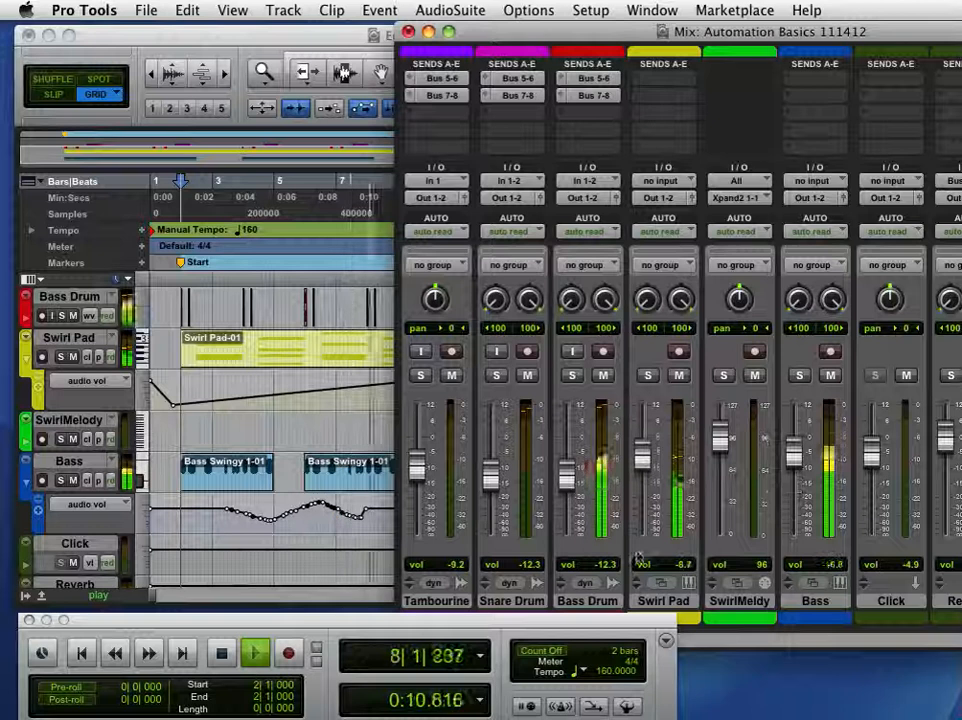
{"action": "key", "text": "space"}
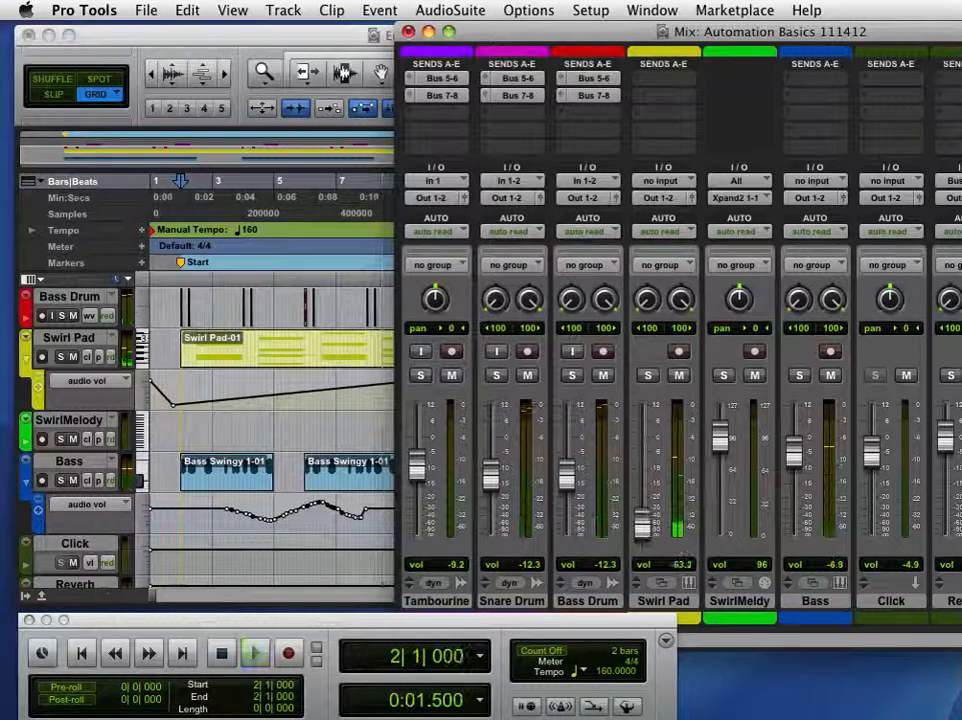